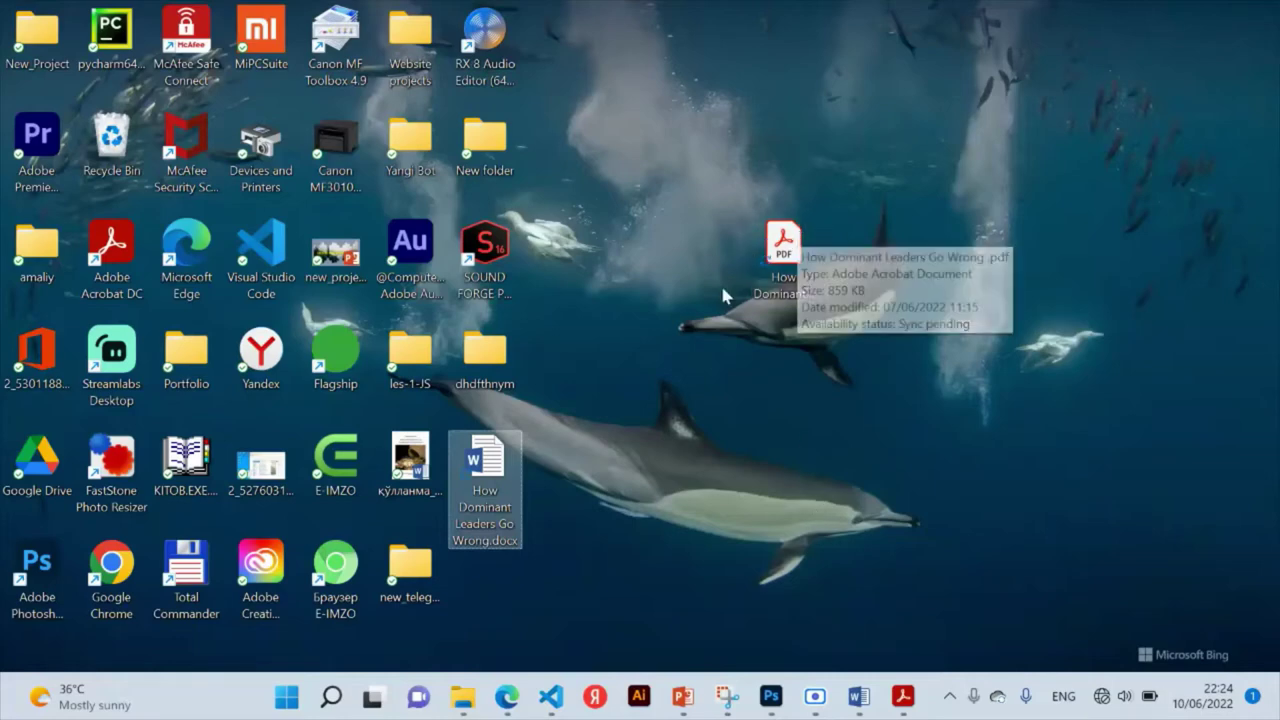
Refresh the desktop, then bring up and close the earlier article document
{"action": "key", "text": "F5"}
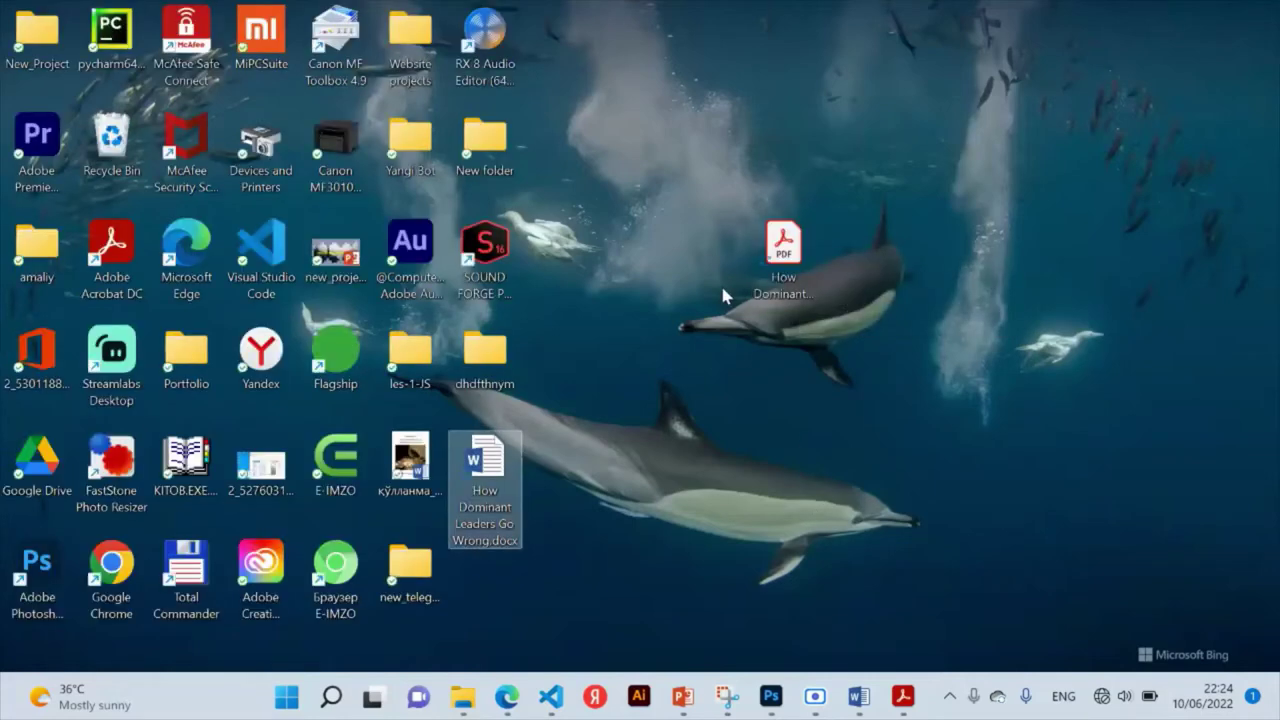
{"action": "right_click", "coordinate": [673, 229]}
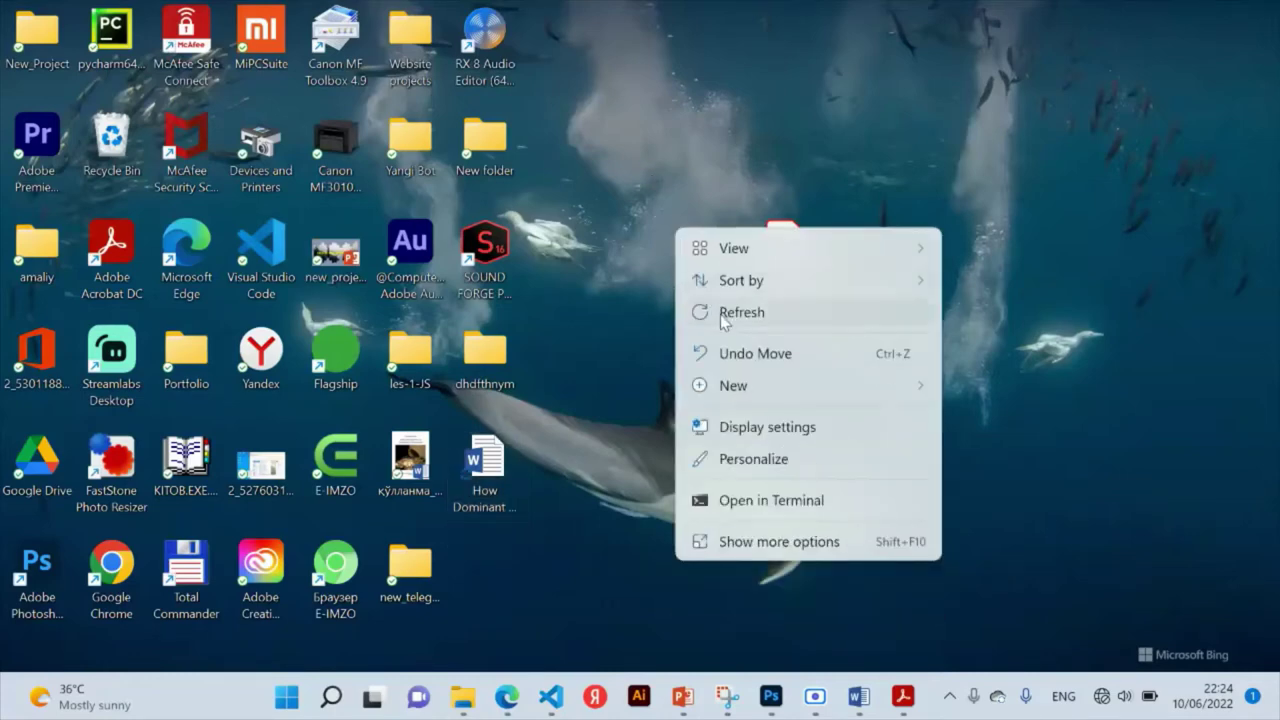
{"action": "left_click", "coordinate": [741, 312]}
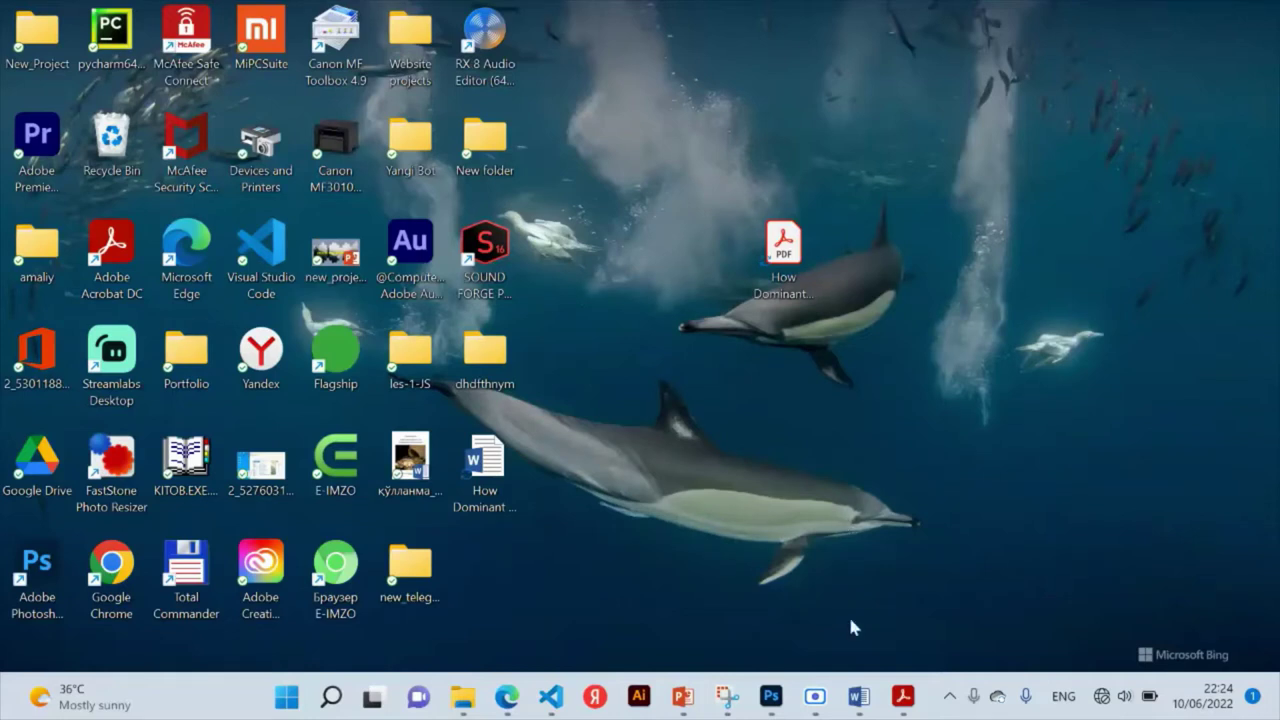
{"action": "left_click", "coordinate": [860, 700]}
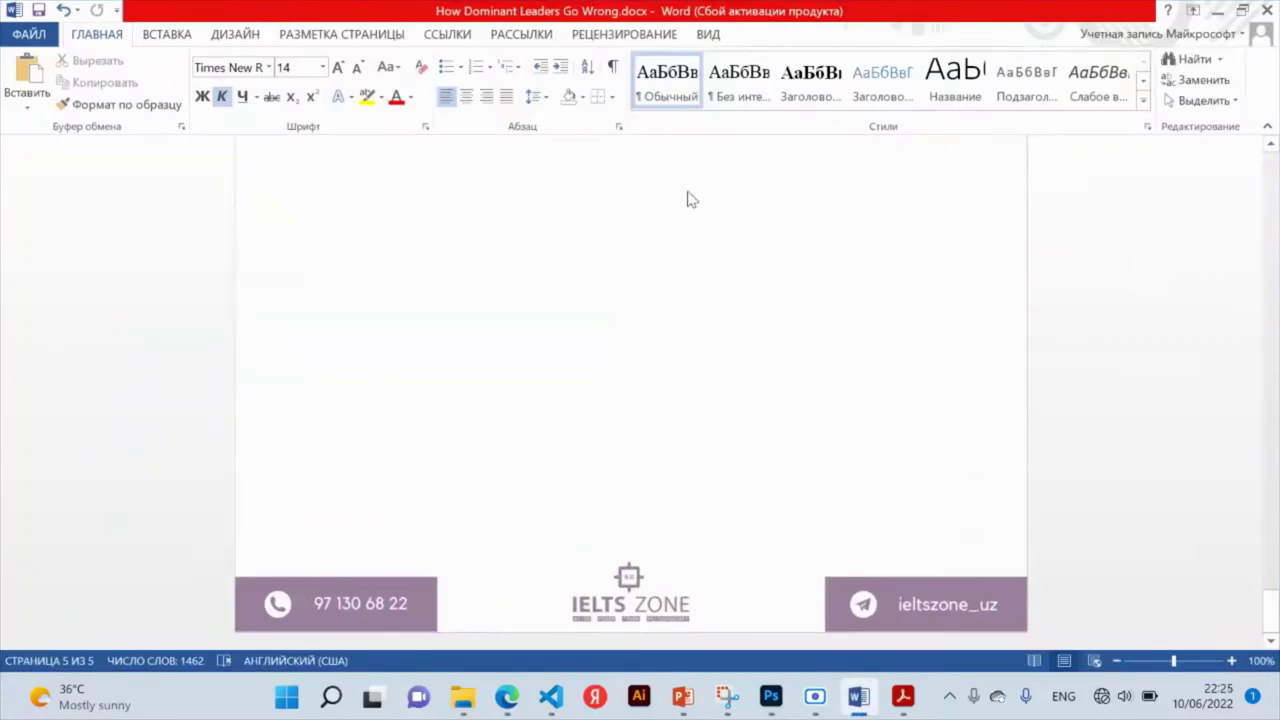
{"action": "left_click", "coordinate": [1266, 10]}
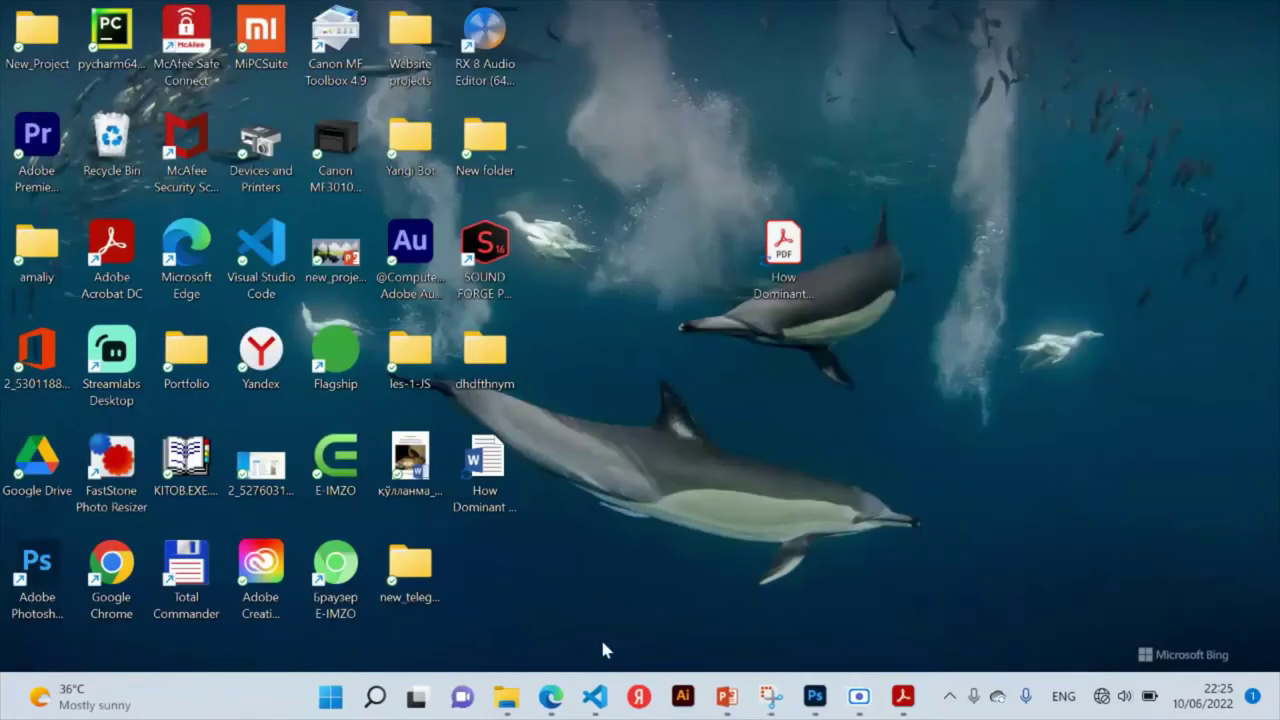
Launch Word 2013 from the Start search, dismiss the activation prompt, and create a new blank document
{"action": "key", "text": "super"}
{"action": "type", "text": "wor"}
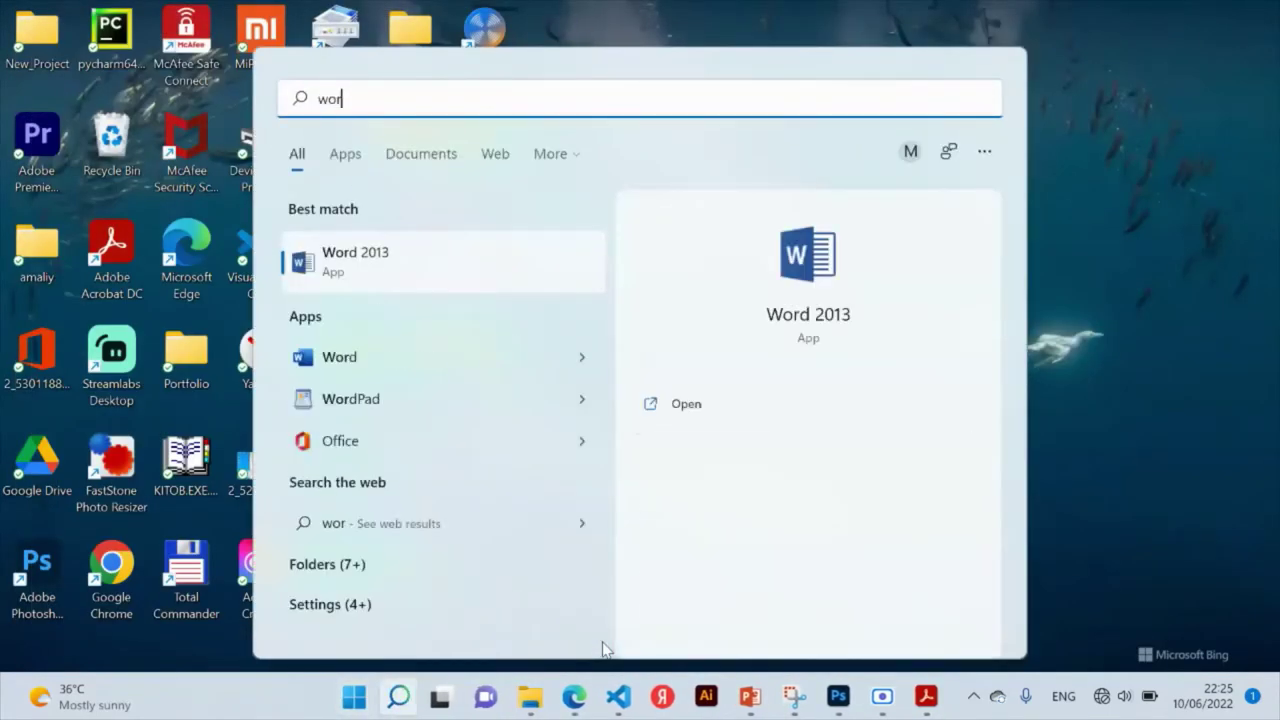
{"action": "type", "text": "d"}
{"action": "key", "text": "Return"}
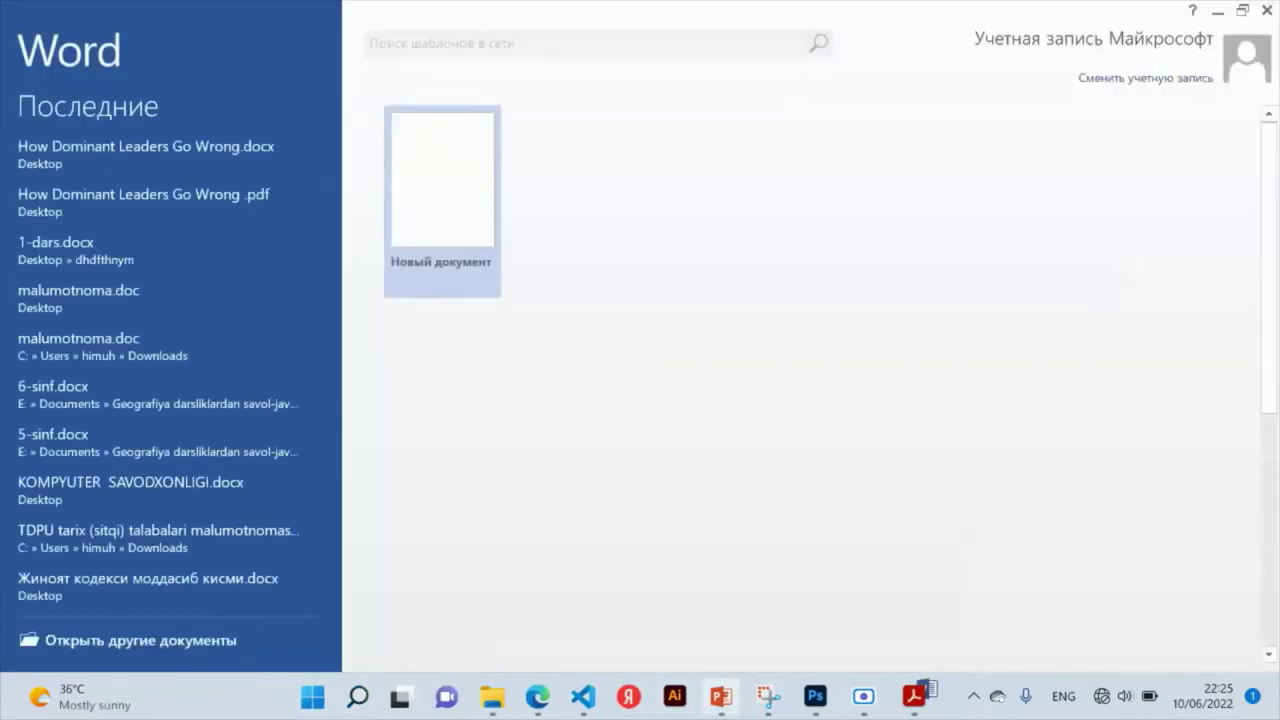
{"action": "mouse_move", "coordinate": [707, 697]}
{"action": "key", "text": "Escape"}
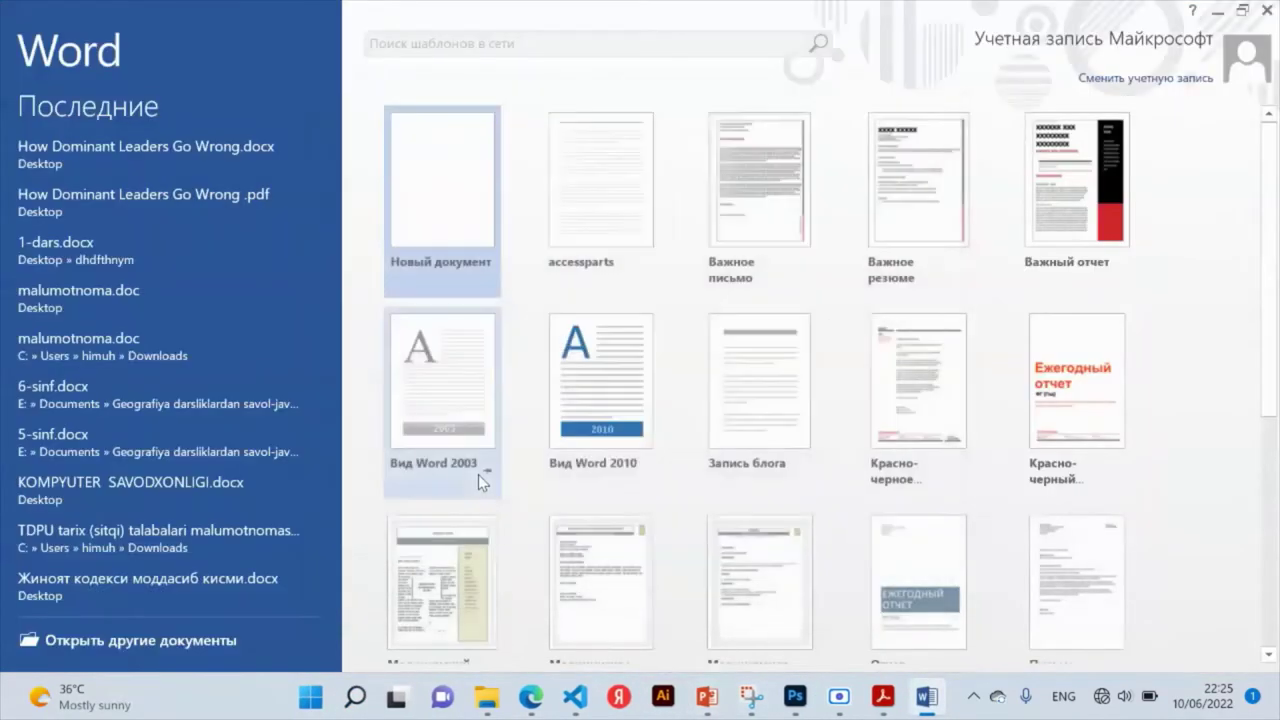
{"action": "left_click", "coordinate": [430, 226]}
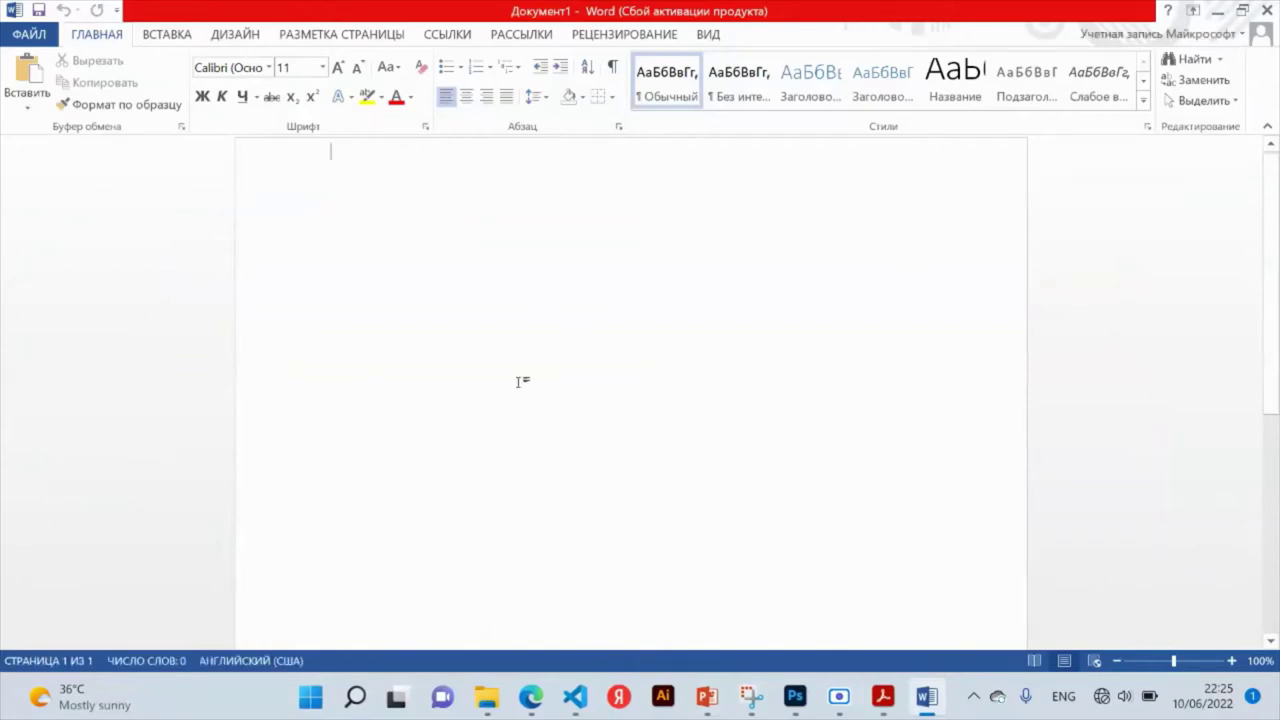
Open 'How Dominant Leaders Go Wrong .pdf' from the Desktop via Computer > Browse
{"action": "key", "text": "ctrl+o"}
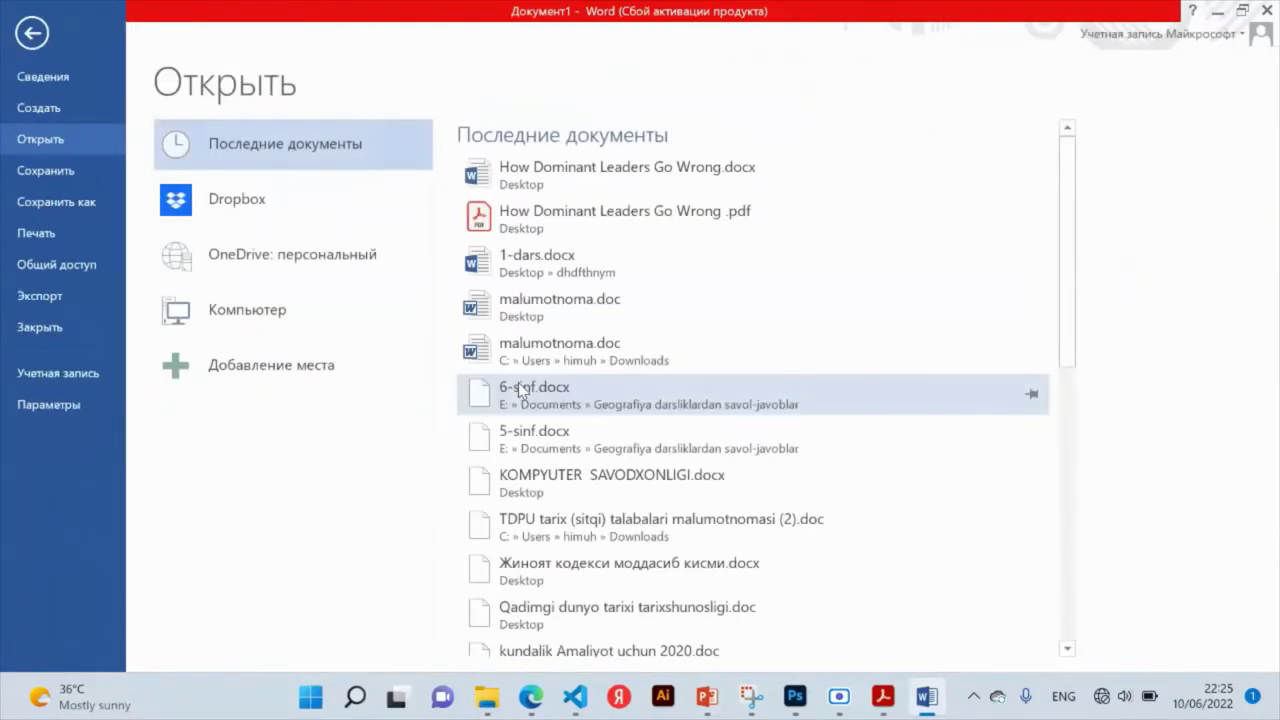
{"action": "left_click", "coordinate": [324, 305]}
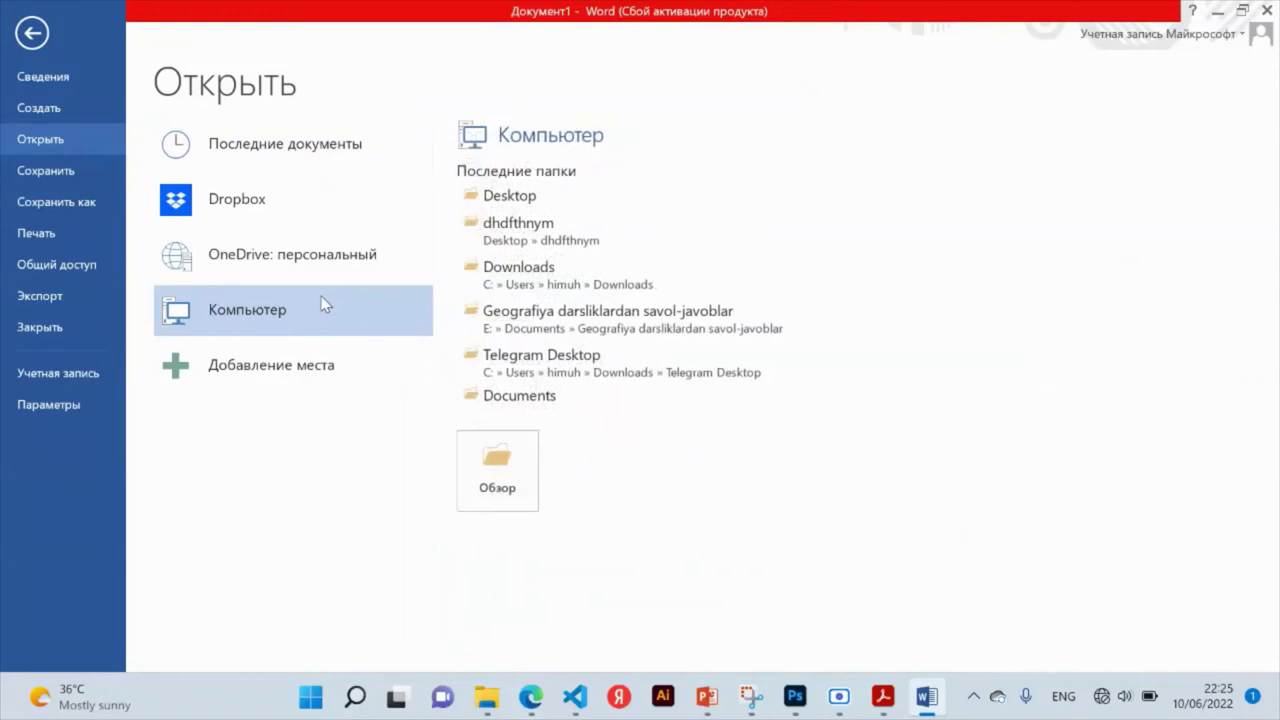
{"action": "left_click", "coordinate": [490, 477]}
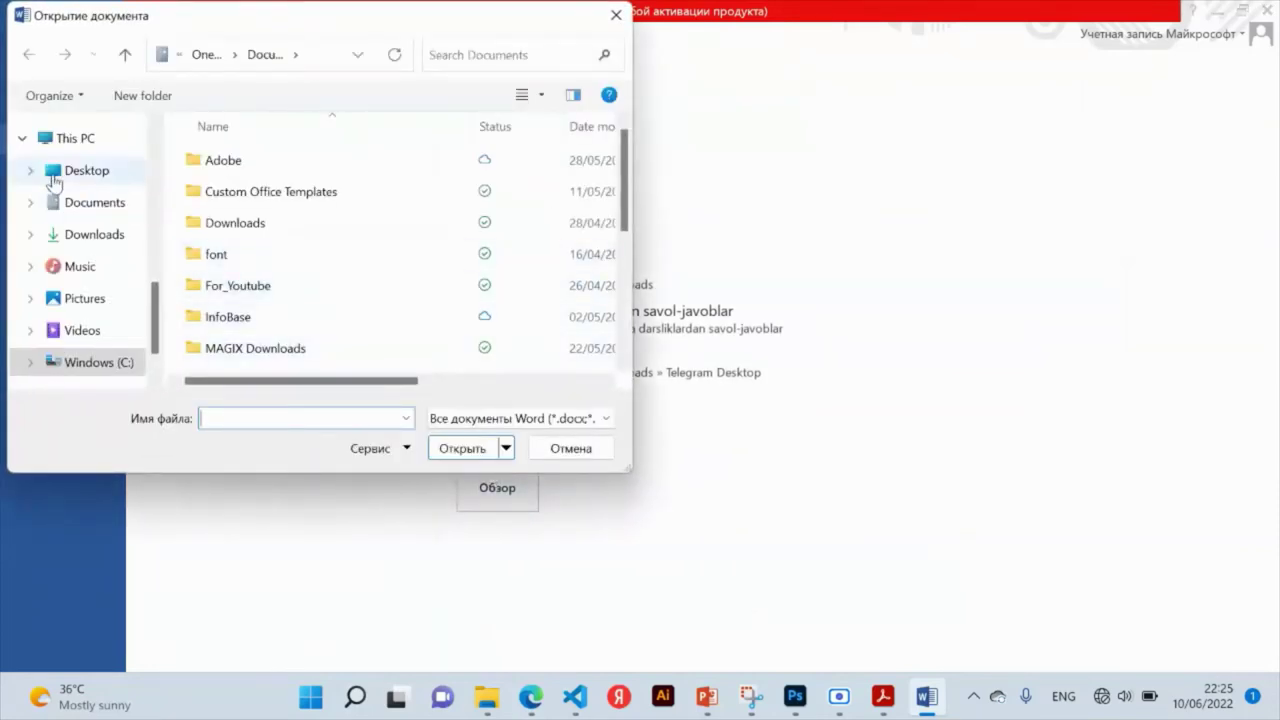
{"action": "left_click", "coordinate": [86, 170]}
{"action": "scroll", "coordinate": [285, 252], "scroll_direction": "down", "scroll_amount": 2}
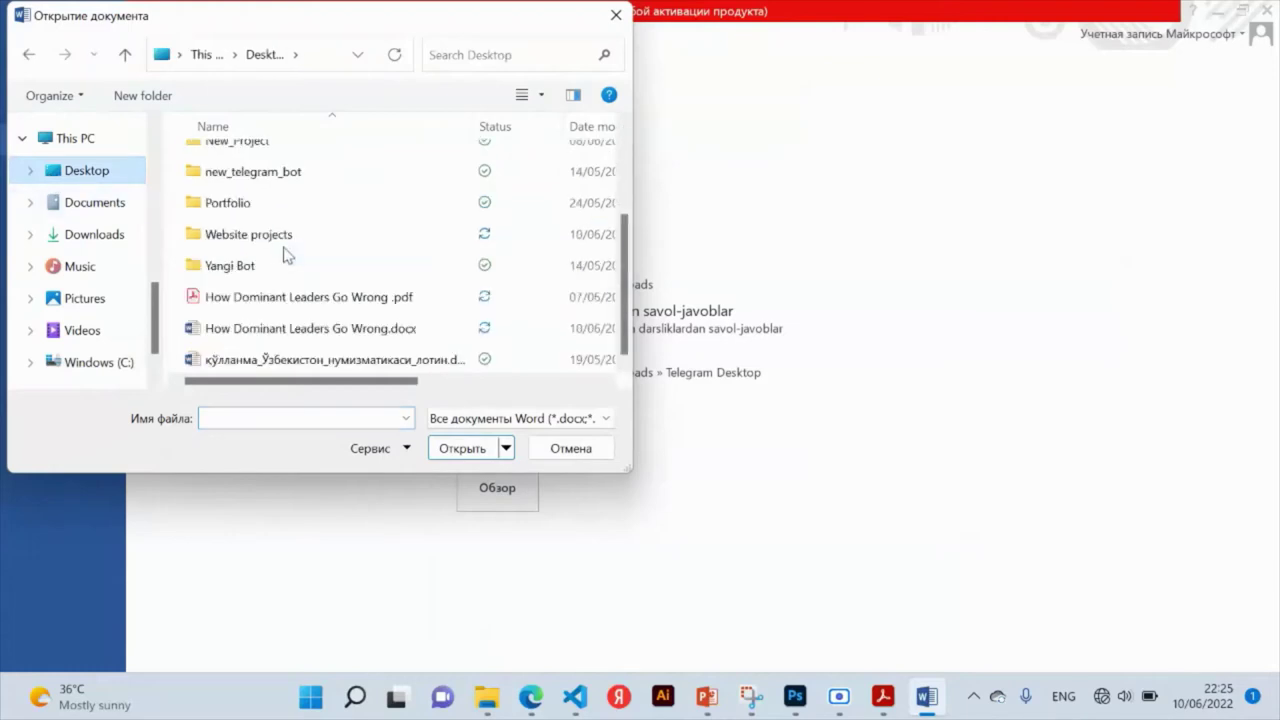
{"action": "double_click", "coordinate": [302, 297]}
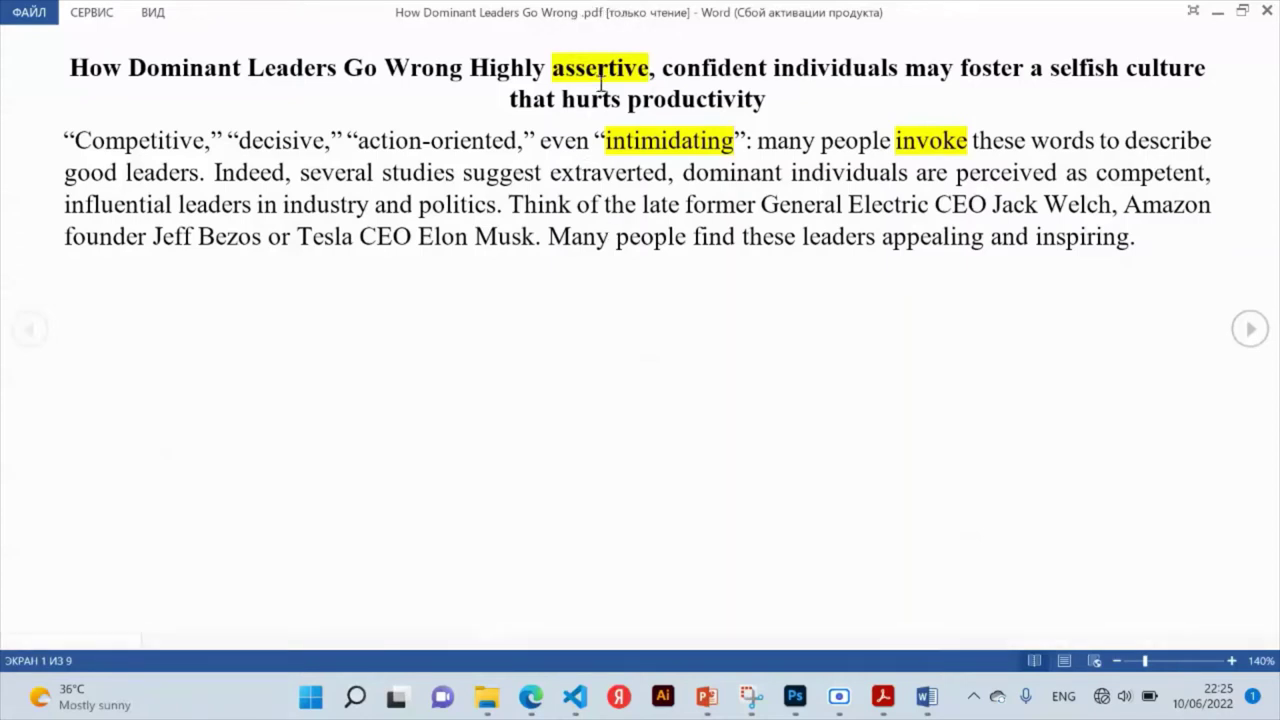
Leave Reading Mode with View > Edit Document to convert the PDF into an editable article
{"action": "double_click", "coordinate": [566, 141]}
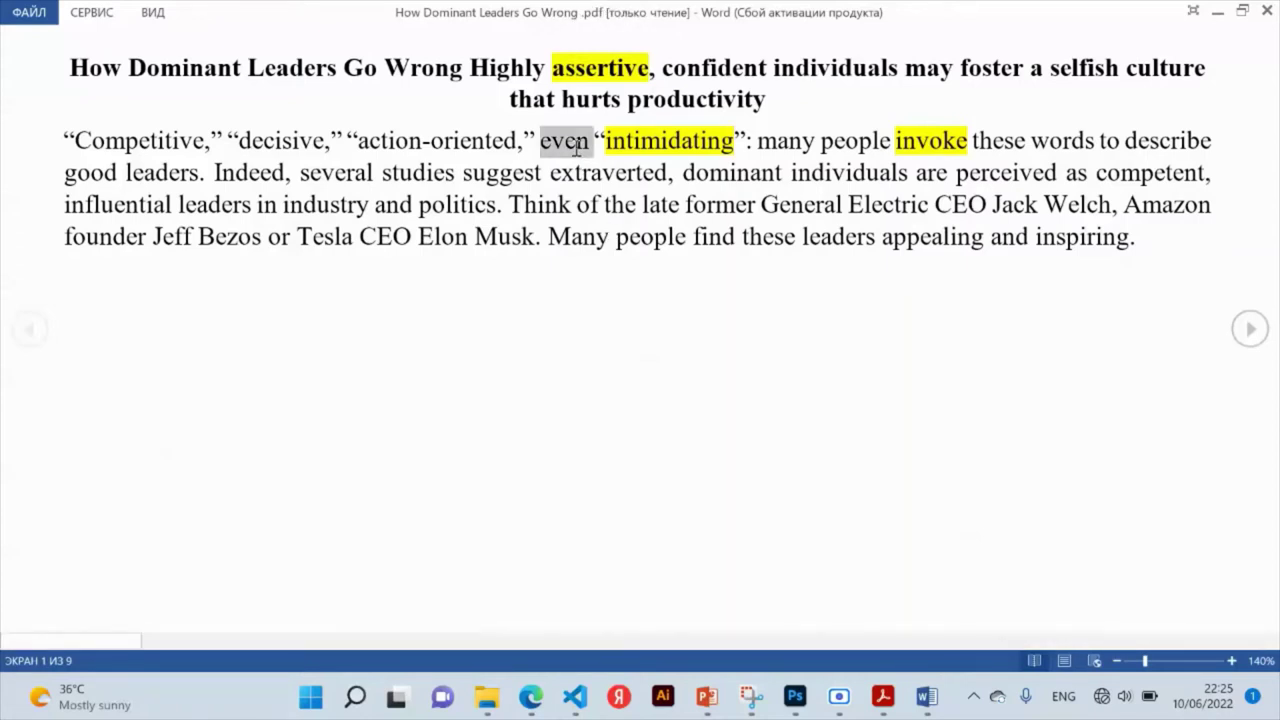
{"action": "left_click", "coordinate": [574, 312]}
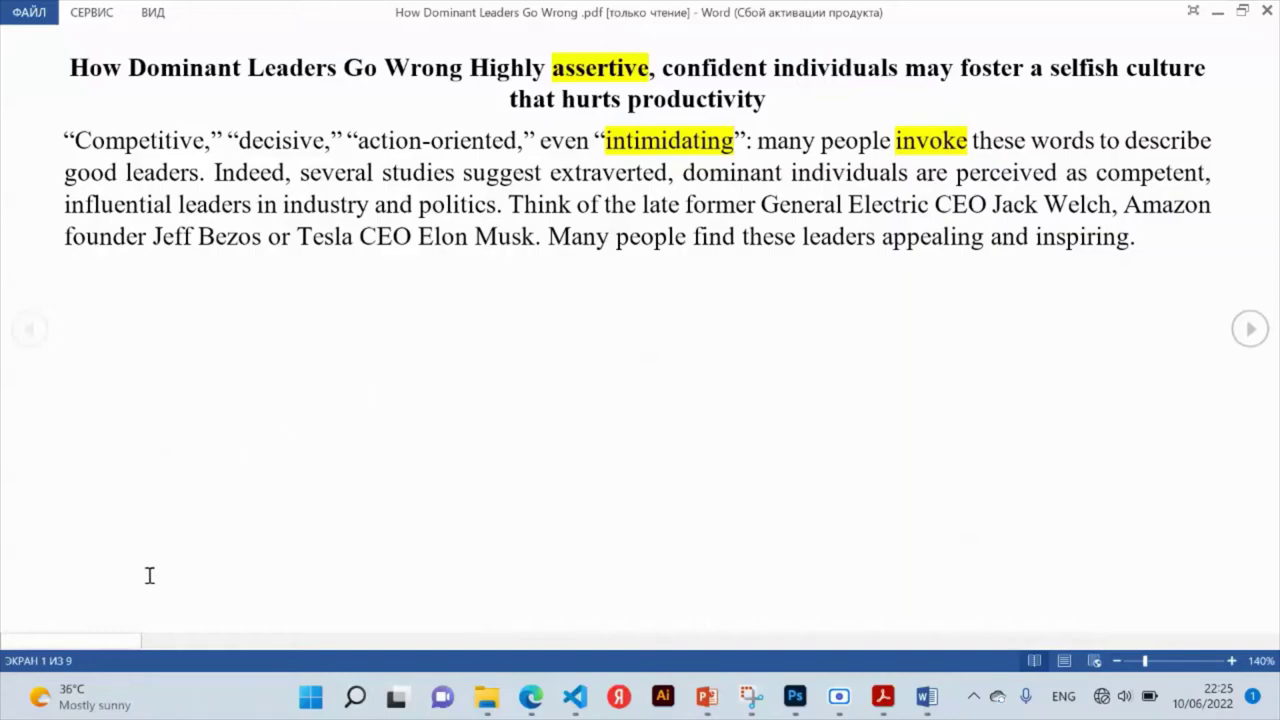
{"action": "mouse_move", "coordinate": [99, 654]}
{"action": "left_mouse_down"}
{"action": "mouse_move", "coordinate": [372, 654]}
{"action": "mouse_move", "coordinate": [20, 640]}
{"action": "left_mouse_up"}
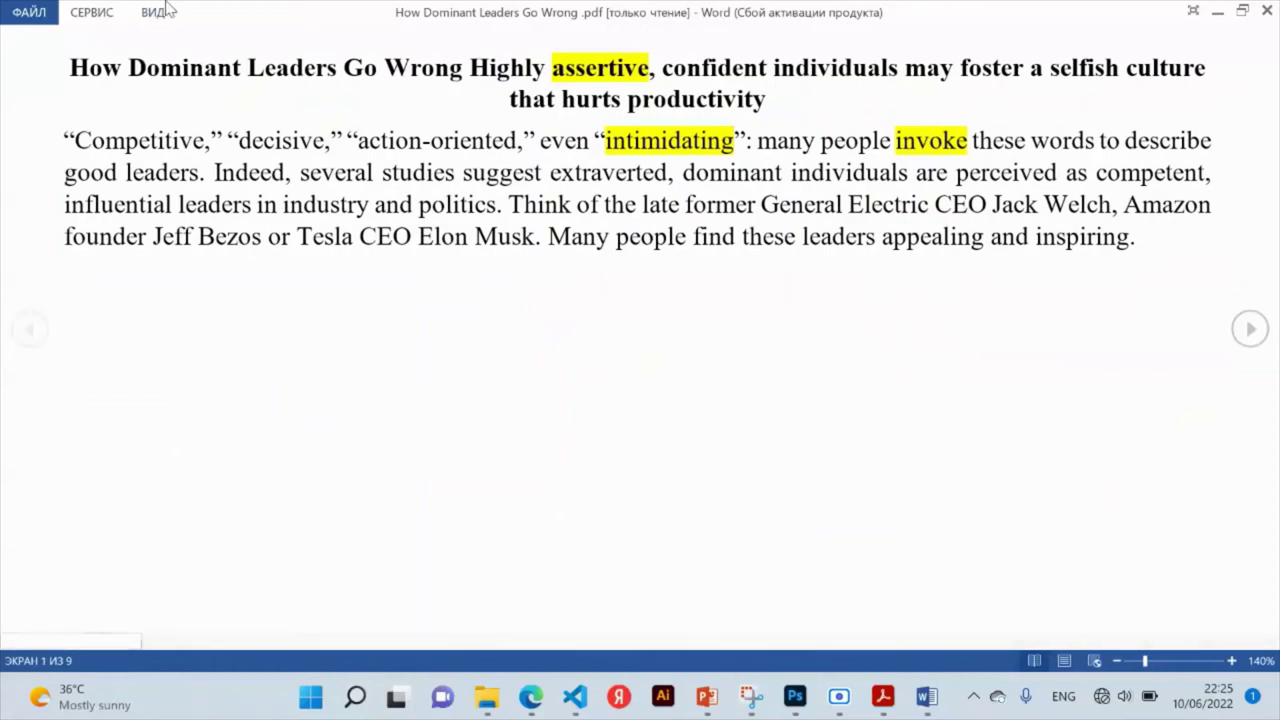
{"action": "left_click", "coordinate": [82, 10]}
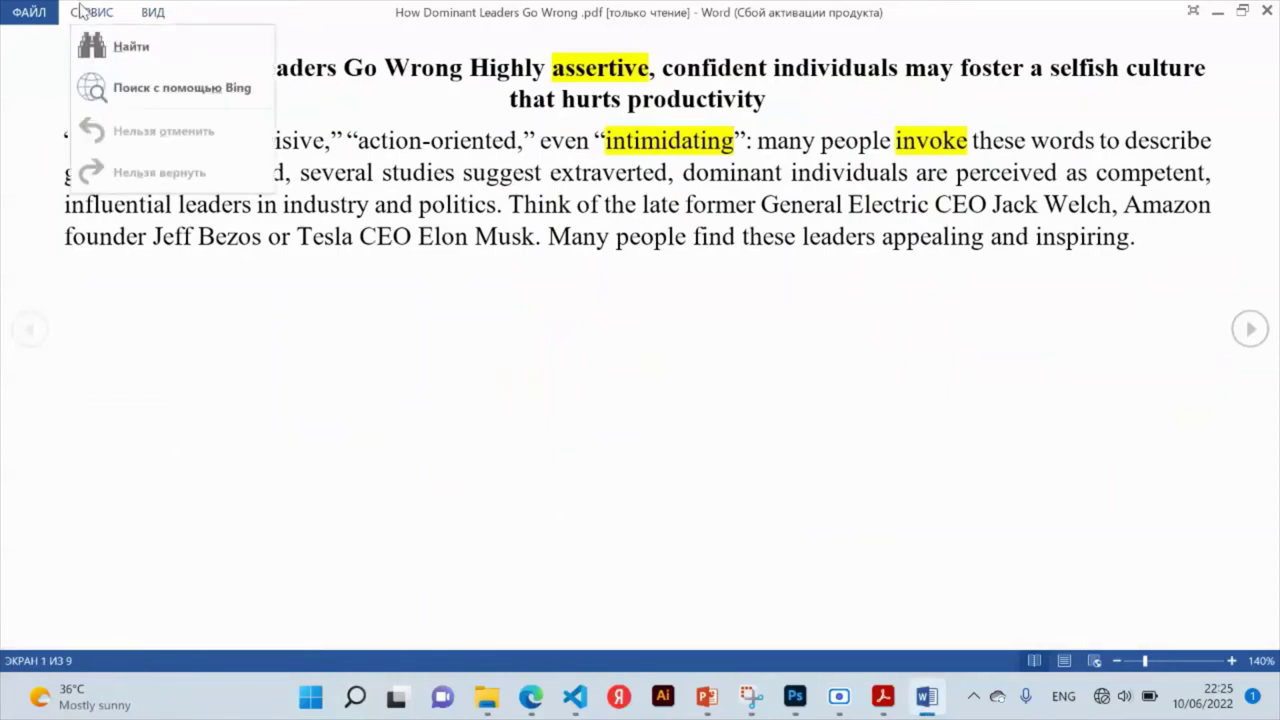
{"action": "left_click", "coordinate": [150, 12]}
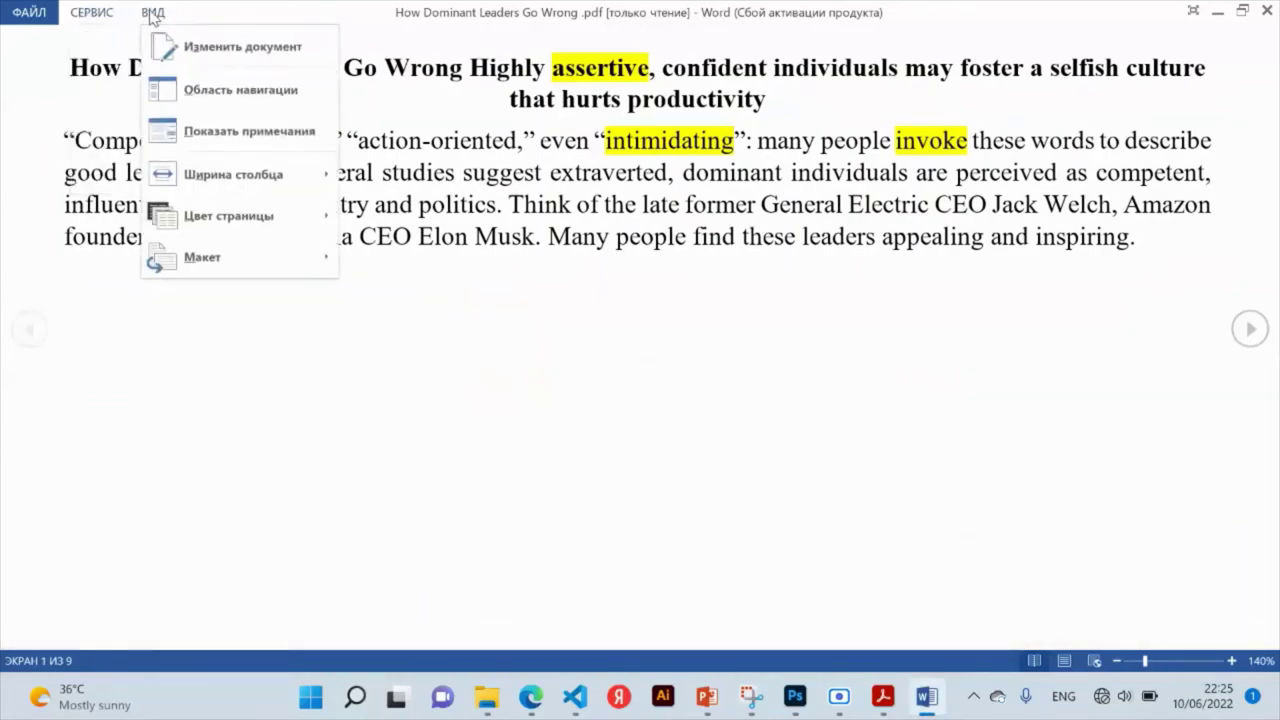
{"action": "left_click", "coordinate": [182, 46]}
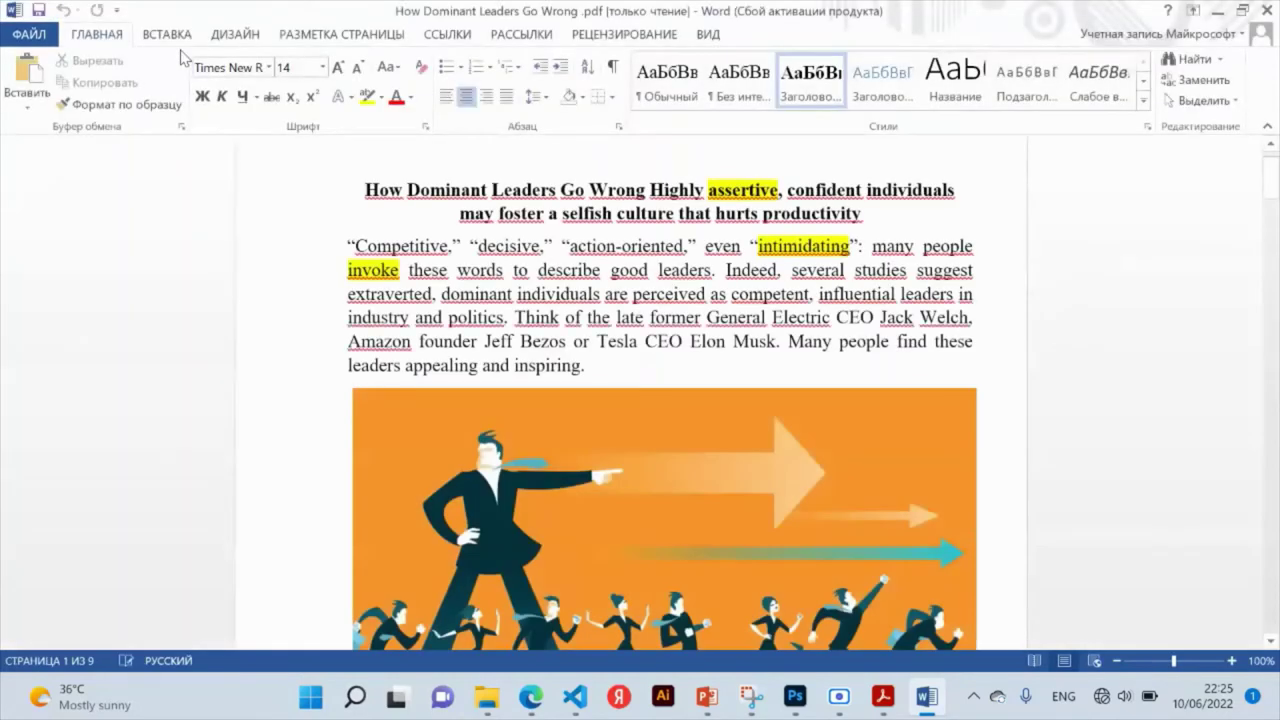
Try deleting 'are' and inserting a tab in the first paragraph, undoing both changes
{"action": "left_click", "coordinate": [471, 292]}
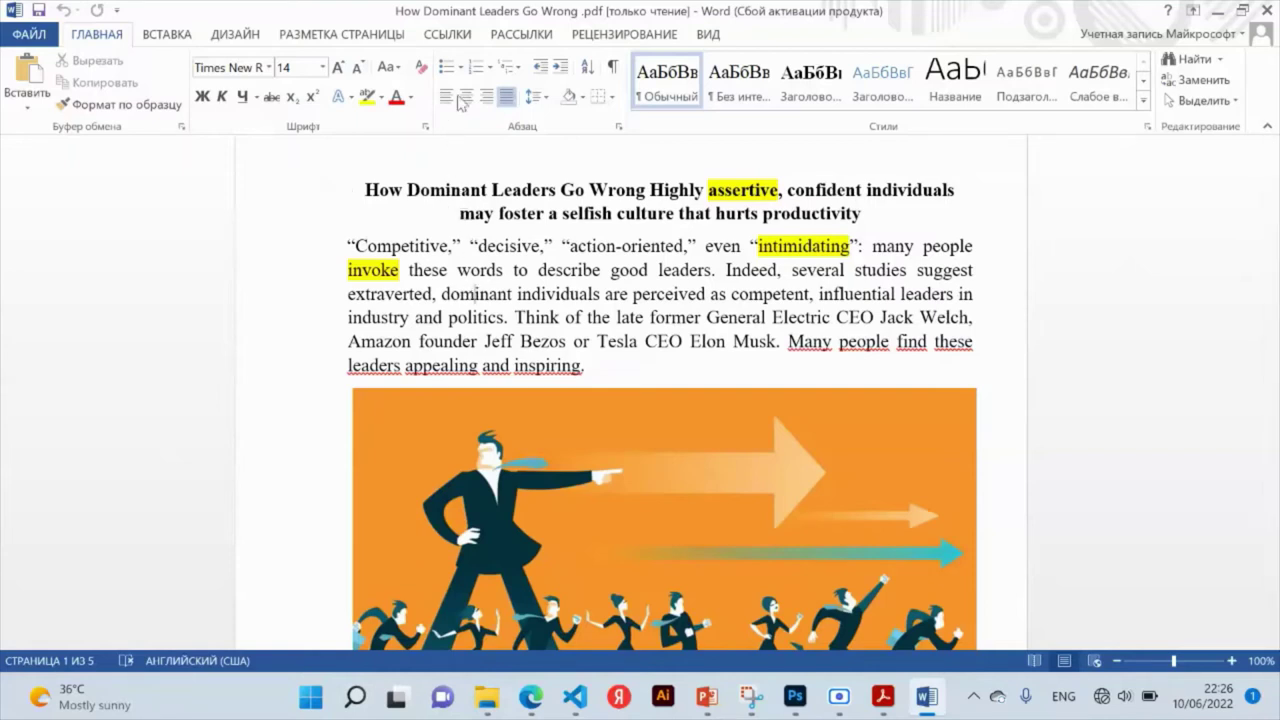
{"action": "left_click", "coordinate": [707, 36]}
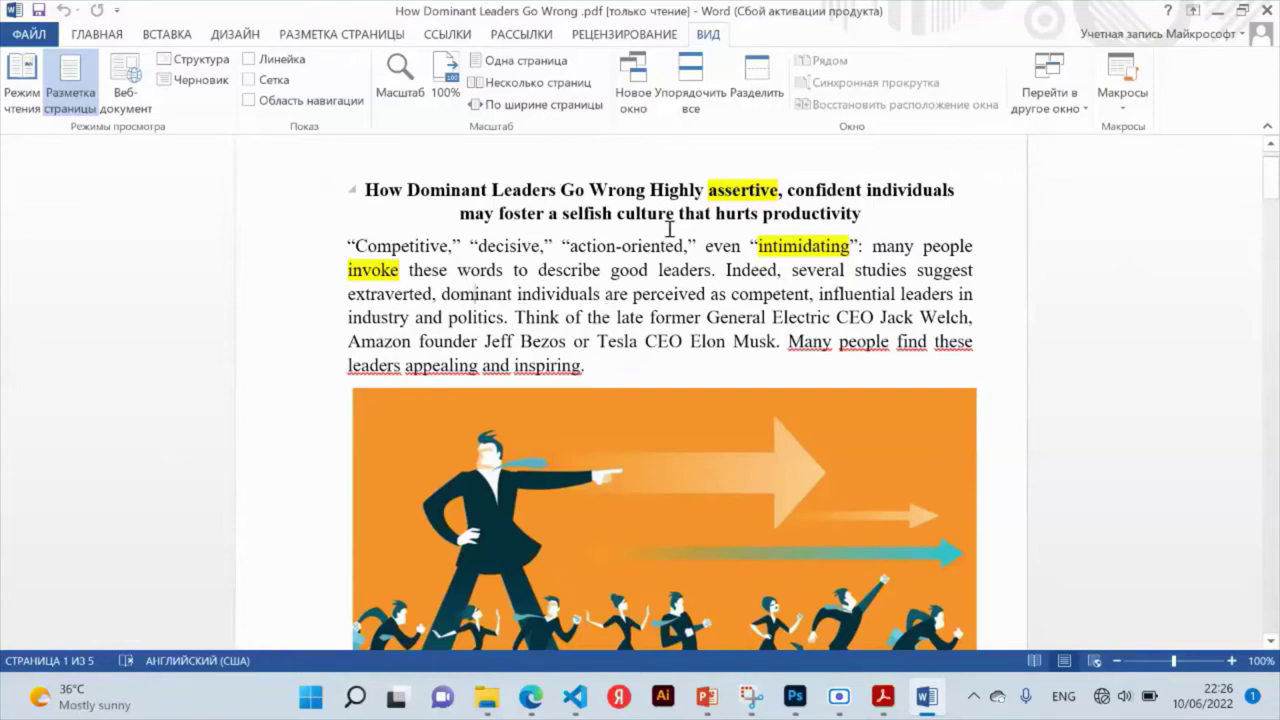
{"action": "double_click", "coordinate": [735, 271]}
{"action": "double_click", "coordinate": [614, 294]}
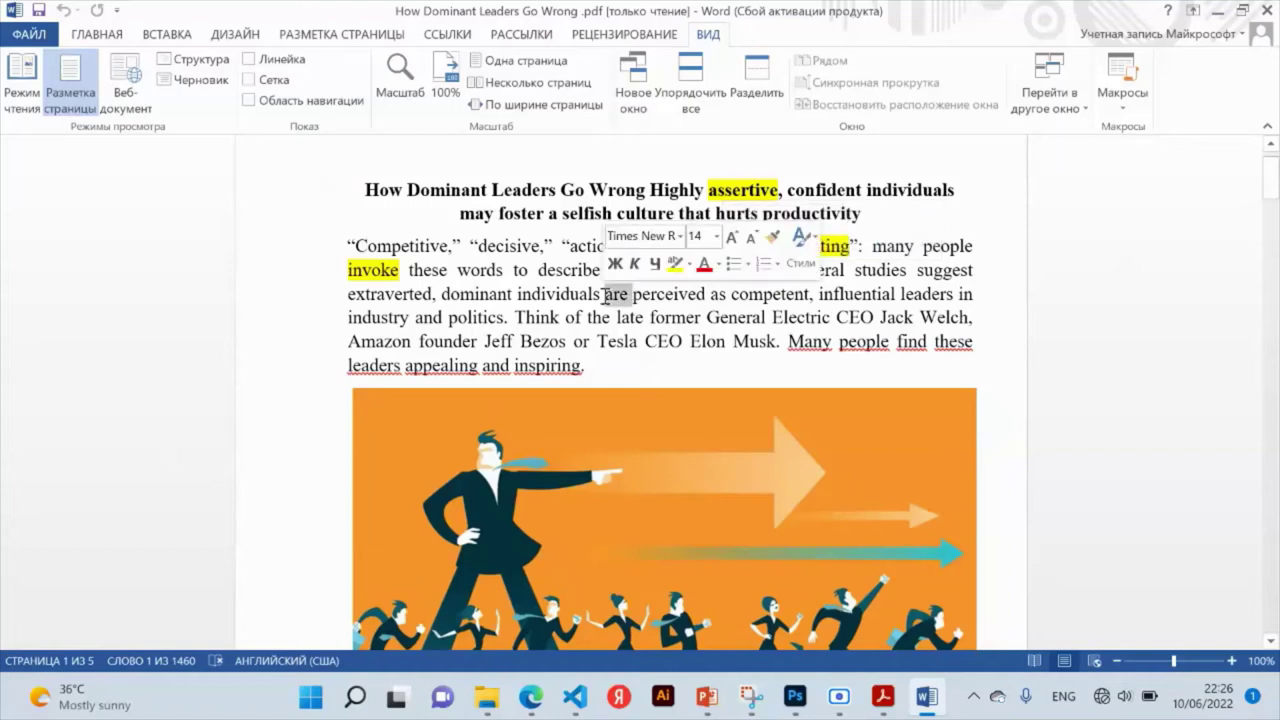
{"action": "key", "text": "Delete"}
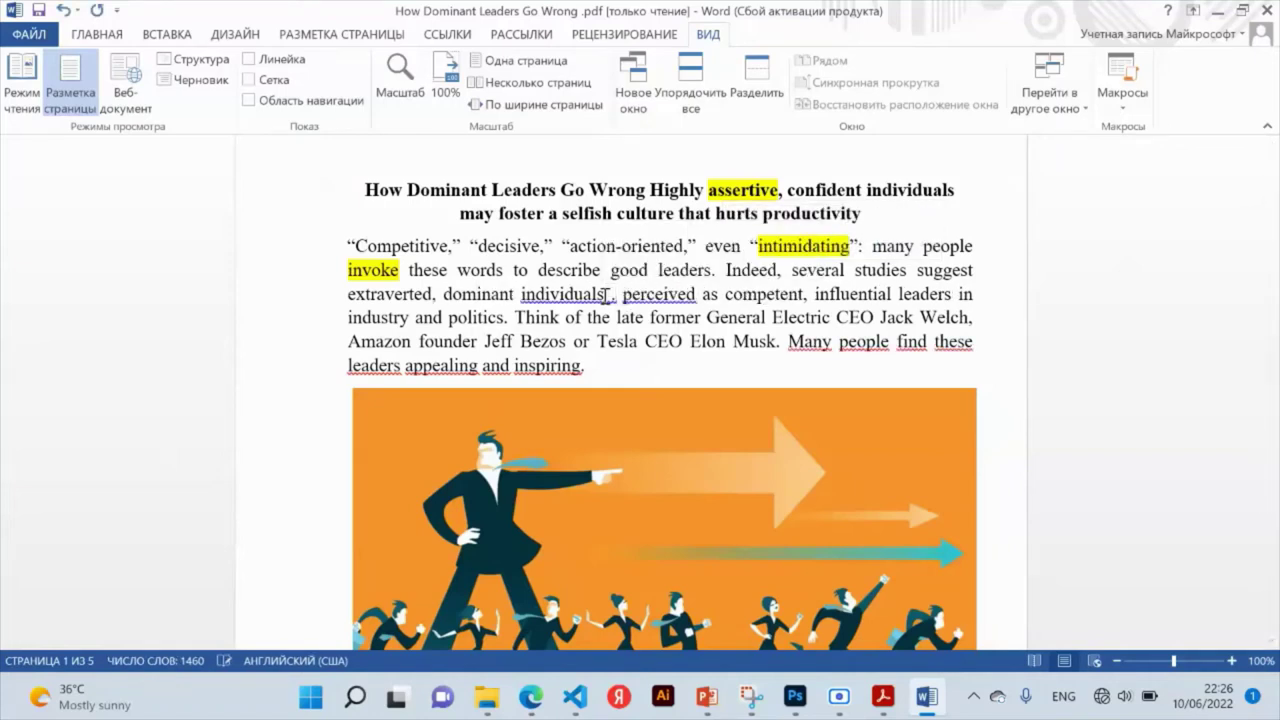
{"action": "key", "text": "ctrl+z"}
{"action": "left_click", "coordinate": [604, 294]}
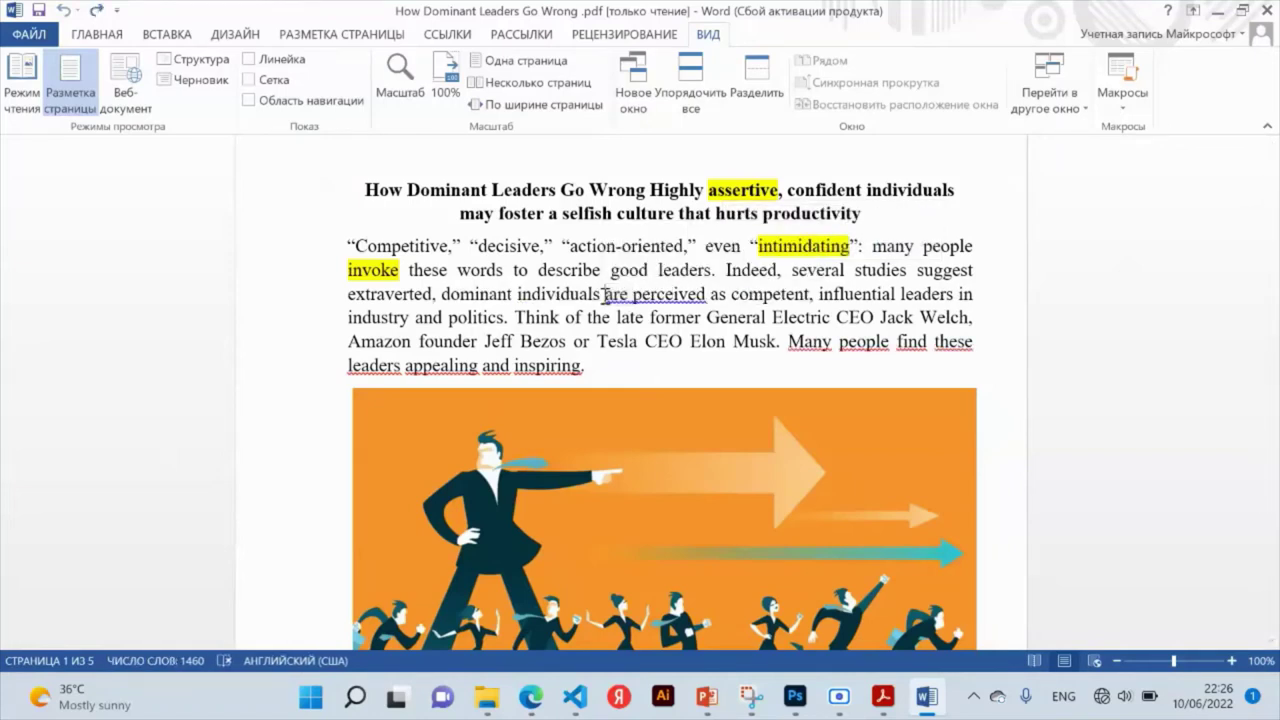
{"action": "key", "text": "Tab"}
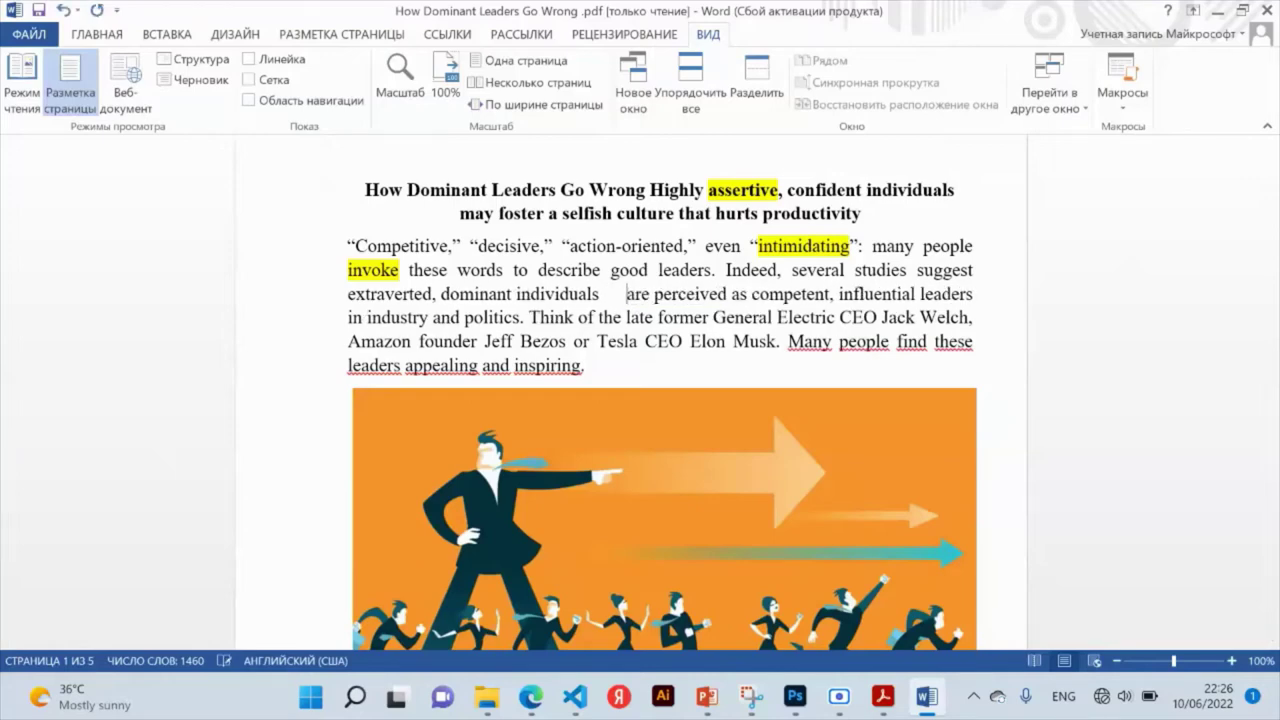
{"action": "key", "text": "BackSpace"}
{"action": "key", "text": "BackSpace"}
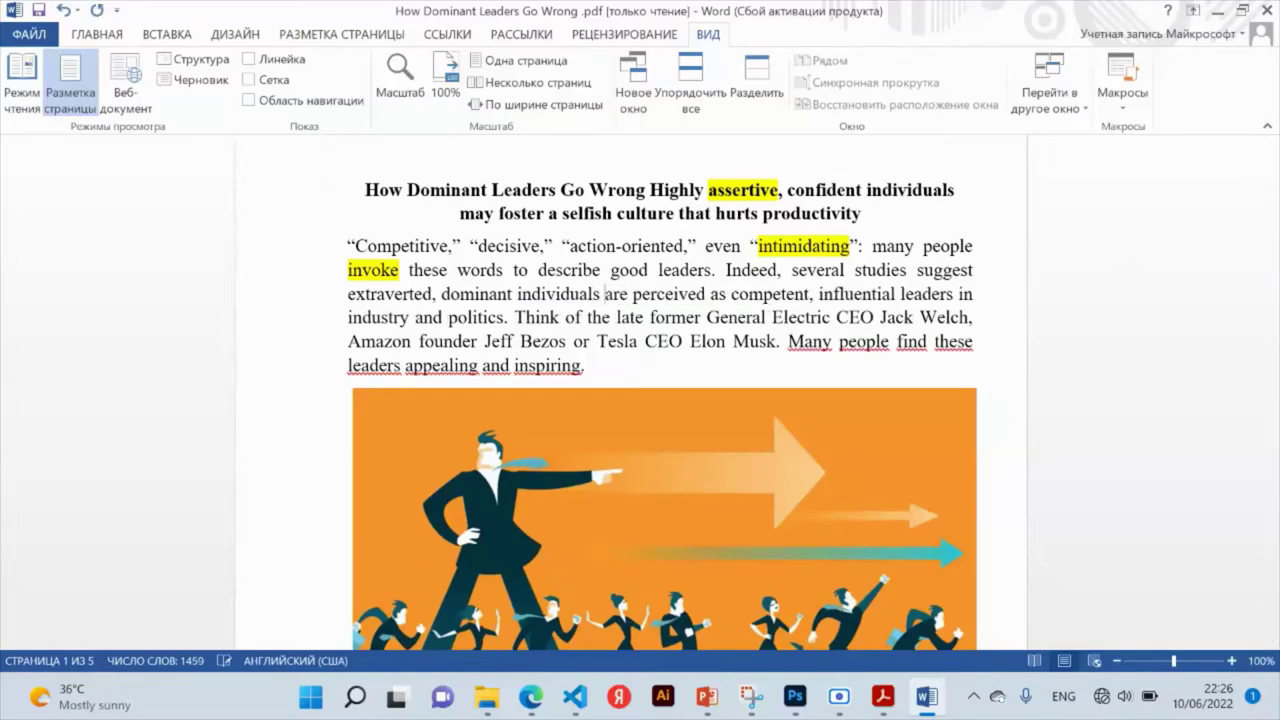
Scroll to page 5 and place the cursor in item 10's example sentence
{"action": "scroll", "coordinate": [662, 393], "scroll_direction": "down", "scroll_amount": 8}
{"action": "scroll", "coordinate": [630, 393], "scroll_direction": "down", "scroll_amount": 5}
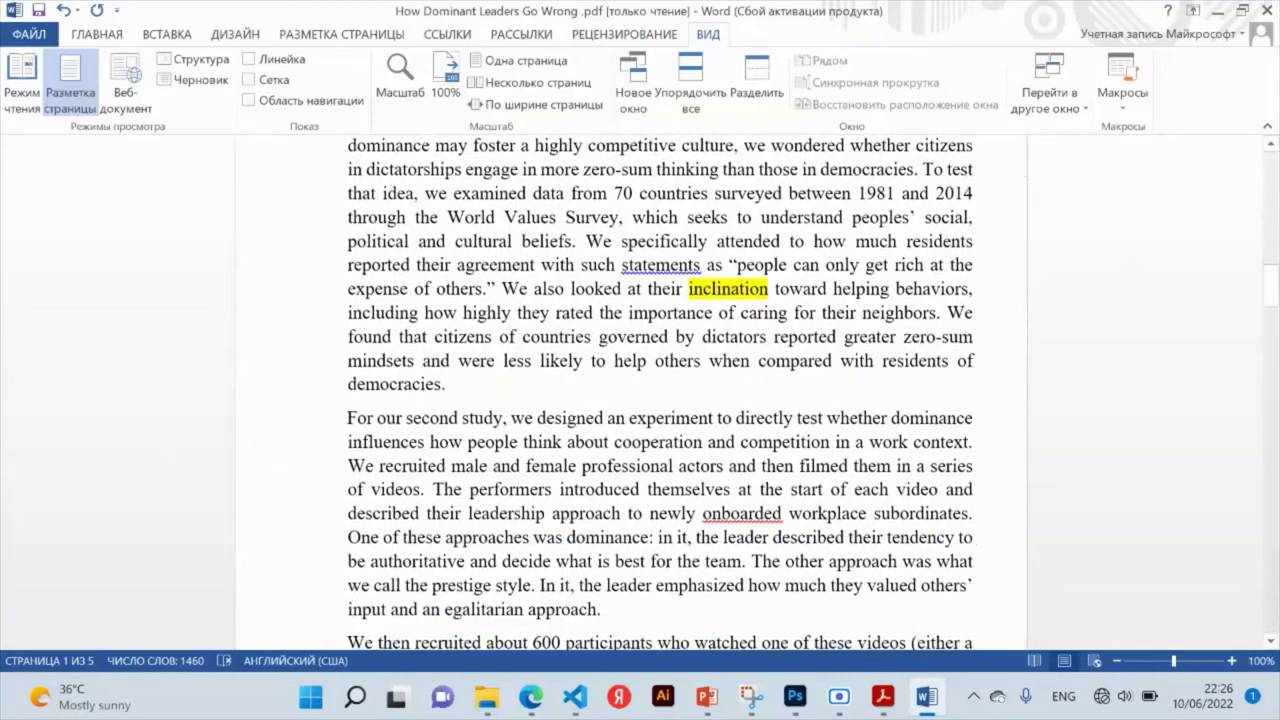
{"action": "scroll", "coordinate": [630, 393], "scroll_direction": "down", "scroll_amount": 5}
{"action": "scroll", "coordinate": [630, 393], "scroll_direction": "down", "scroll_amount": 5}
{"action": "scroll", "coordinate": [538, 230], "scroll_direction": "down", "scroll_amount": 3}
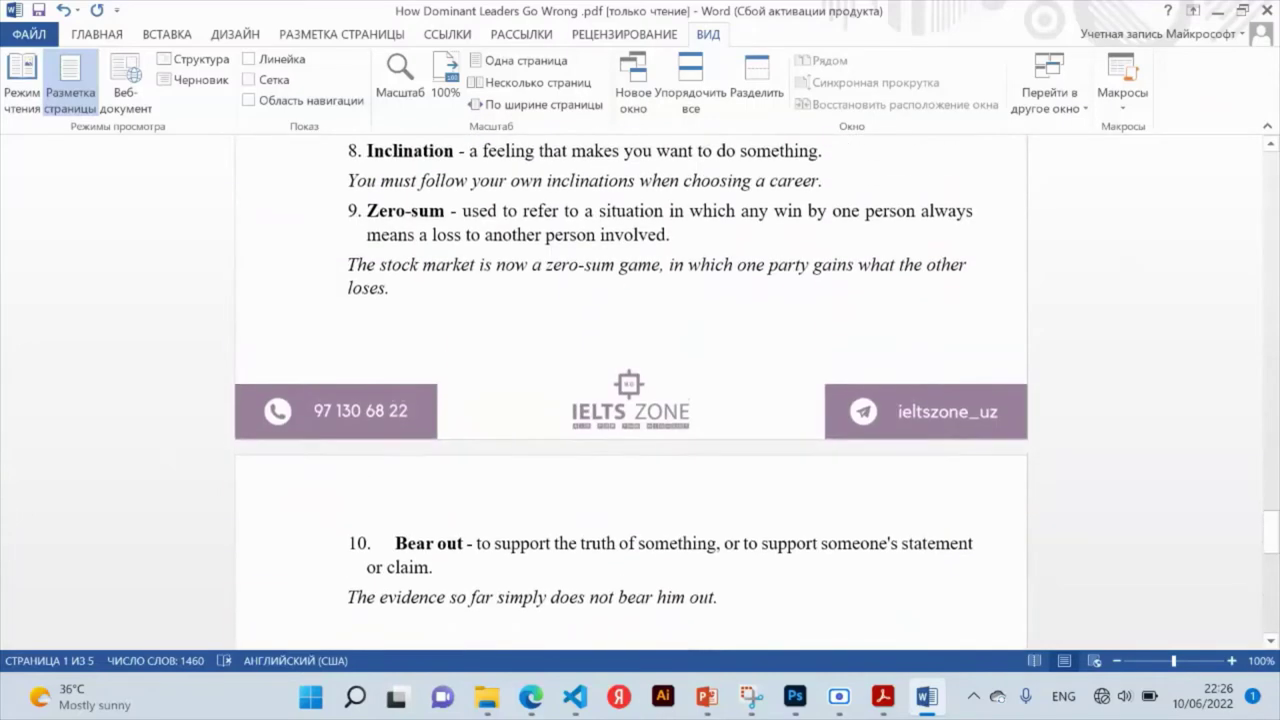
{"action": "scroll", "coordinate": [538, 230], "scroll_direction": "down", "scroll_amount": 5}
{"action": "scroll", "coordinate": [538, 230], "scroll_direction": "up", "scroll_amount": 1}
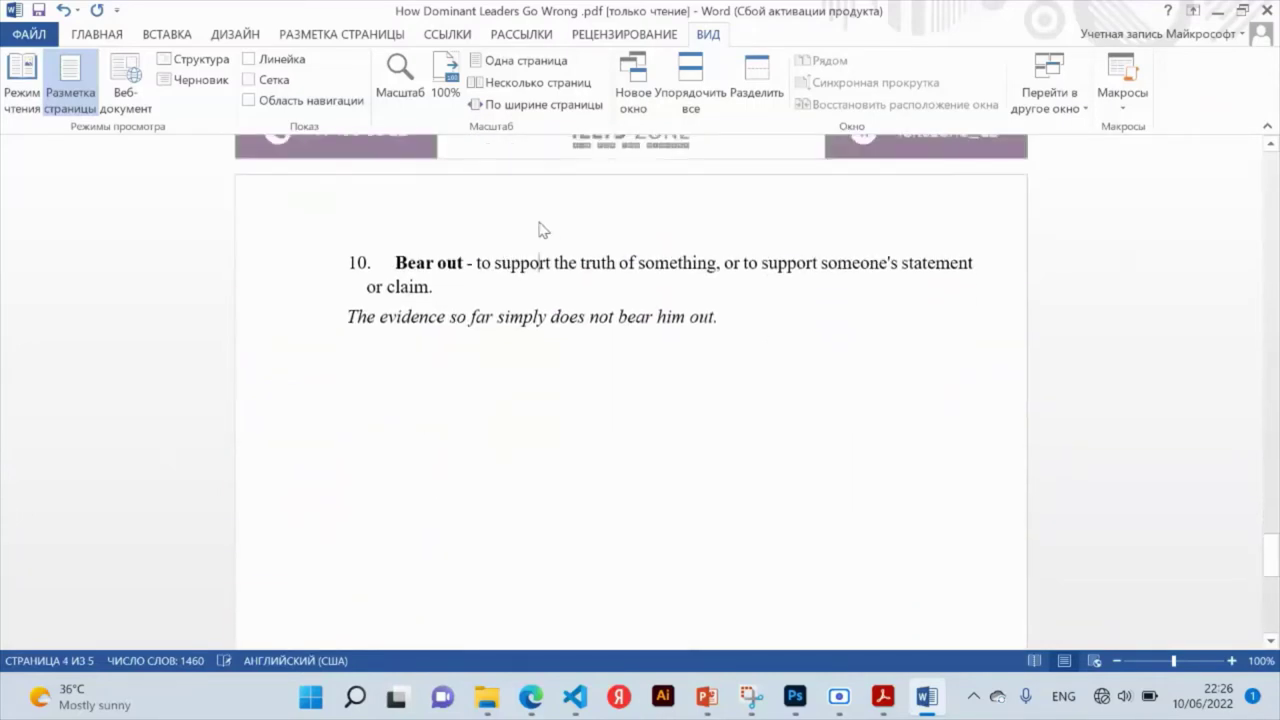
{"action": "left_click", "coordinate": [624, 348]}
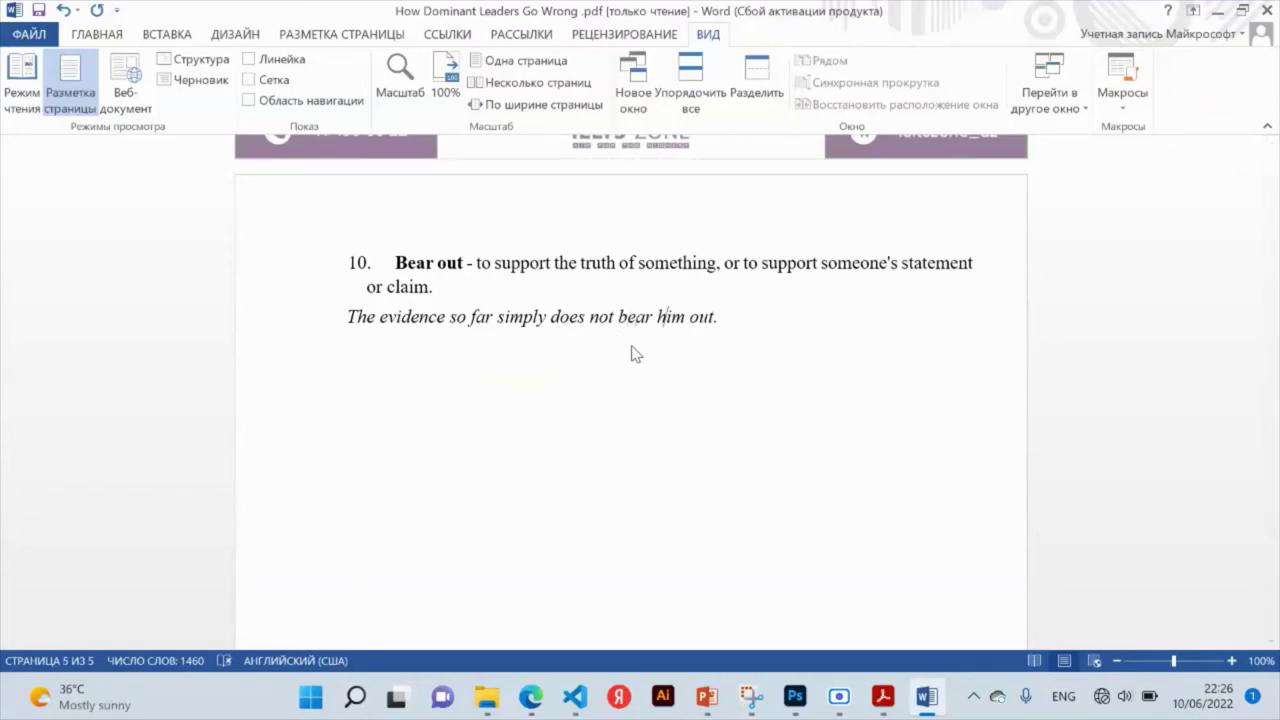
Add a new 'English Teacher' line after item 10's example sentence, fixing typos, and start saving
{"action": "key", "text": "End"}
{"action": "key", "text": "Return"}
{"action": "type", "text": "Envl"}
{"action": "type", "text": "isj"}
{"action": "key", "text": "BackSpace"}
{"action": "type", "text": "h"}
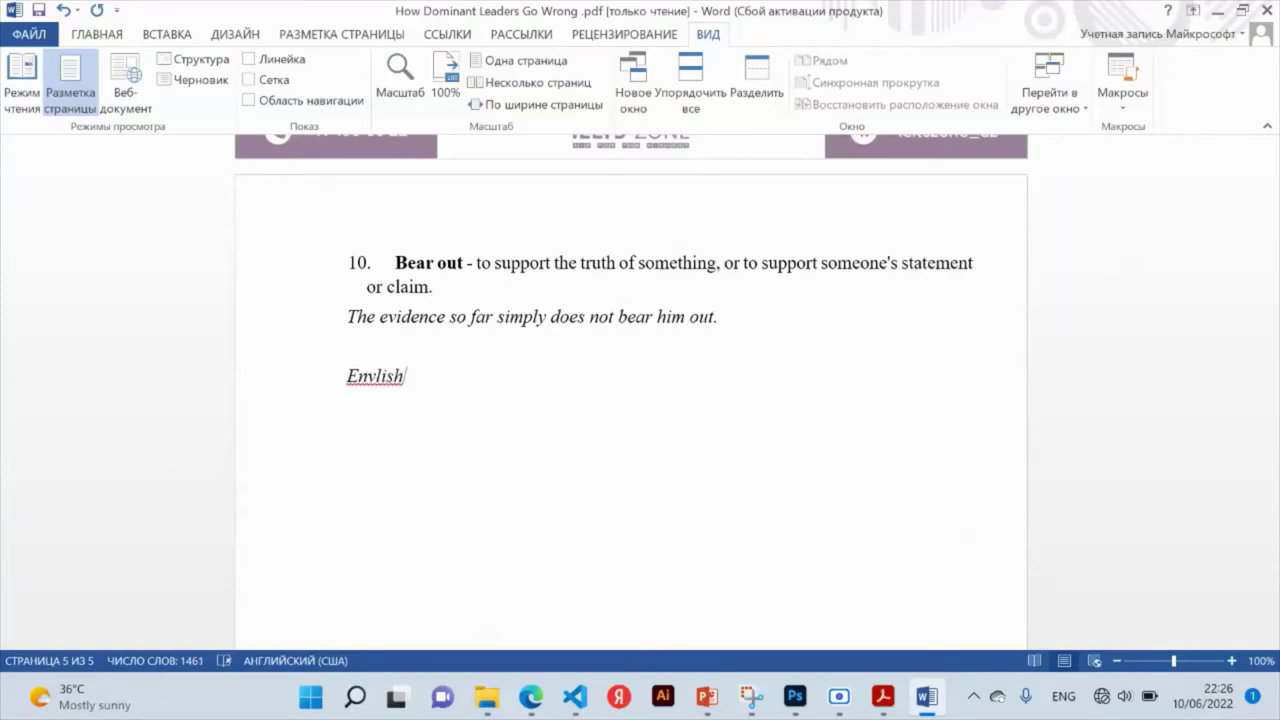
{"action": "left_click", "coordinate": [387, 376]}
{"action": "key", "text": "BackSpace"}
{"action": "type", "text": "g"}
{"action": "left_click", "coordinate": [410, 376]}
{"action": "type", "text": "Teache"}
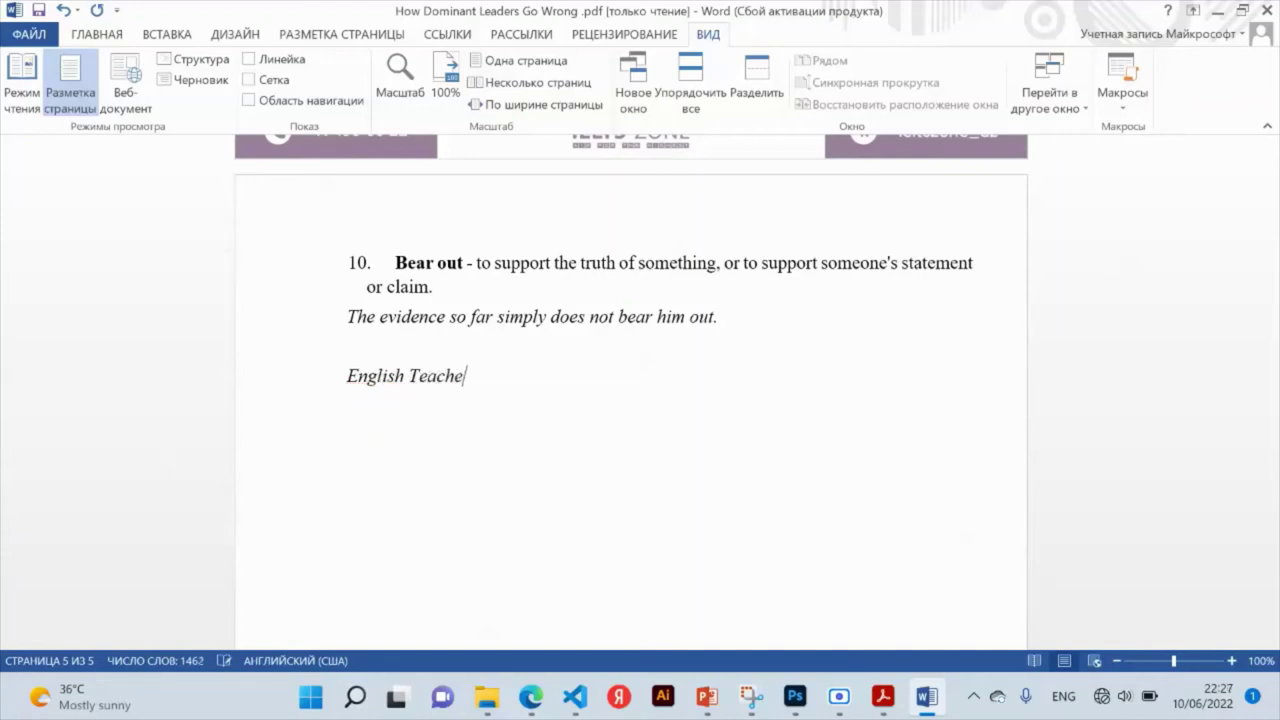
{"action": "type", "text": "r"}
{"action": "key", "text": "ctrl+s"}
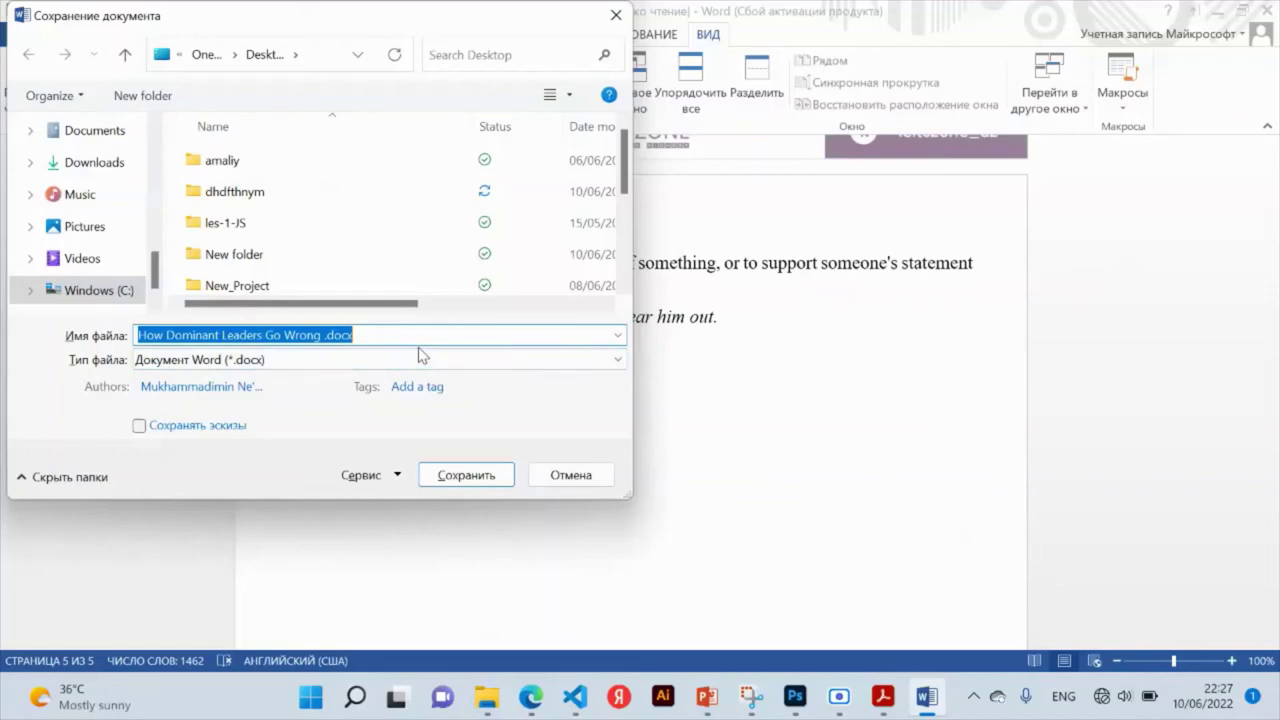
Save as 'How Dominant Leaders Go Wrong.docx' without the stray space, replacing the existing file
{"action": "left_click", "coordinate": [363, 335]}
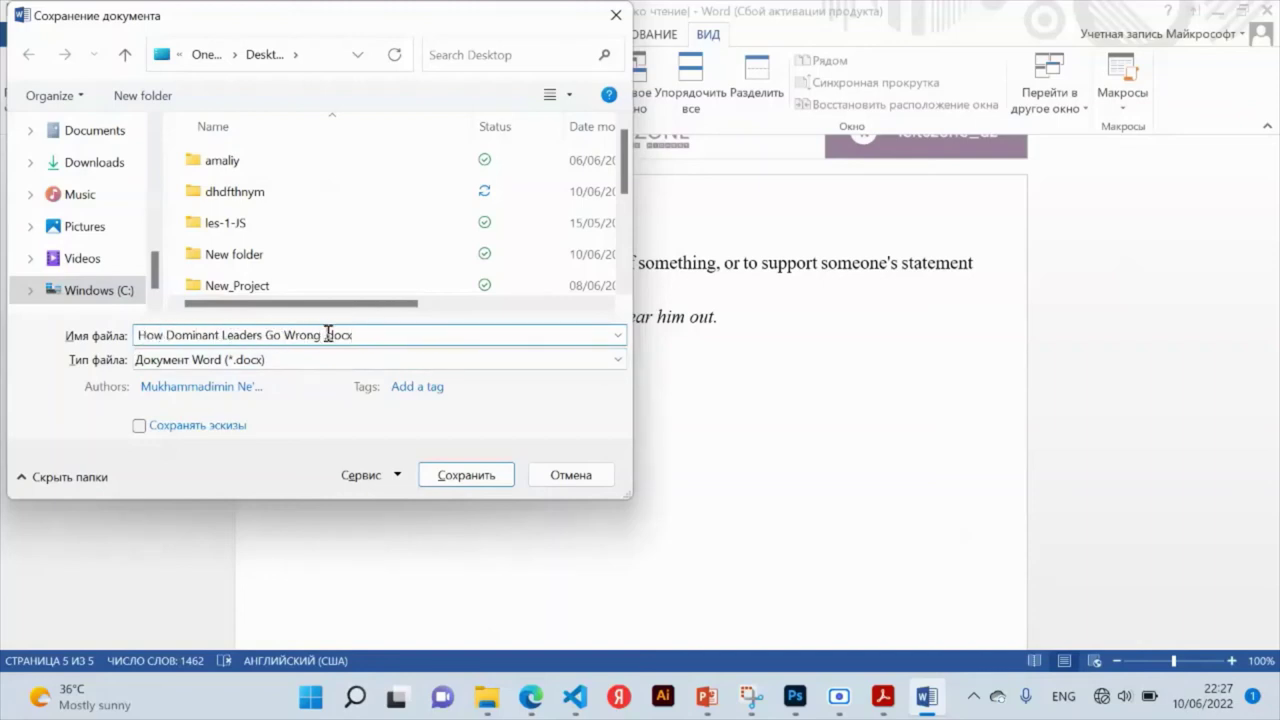
{"action": "left_click", "coordinate": [327, 335]}
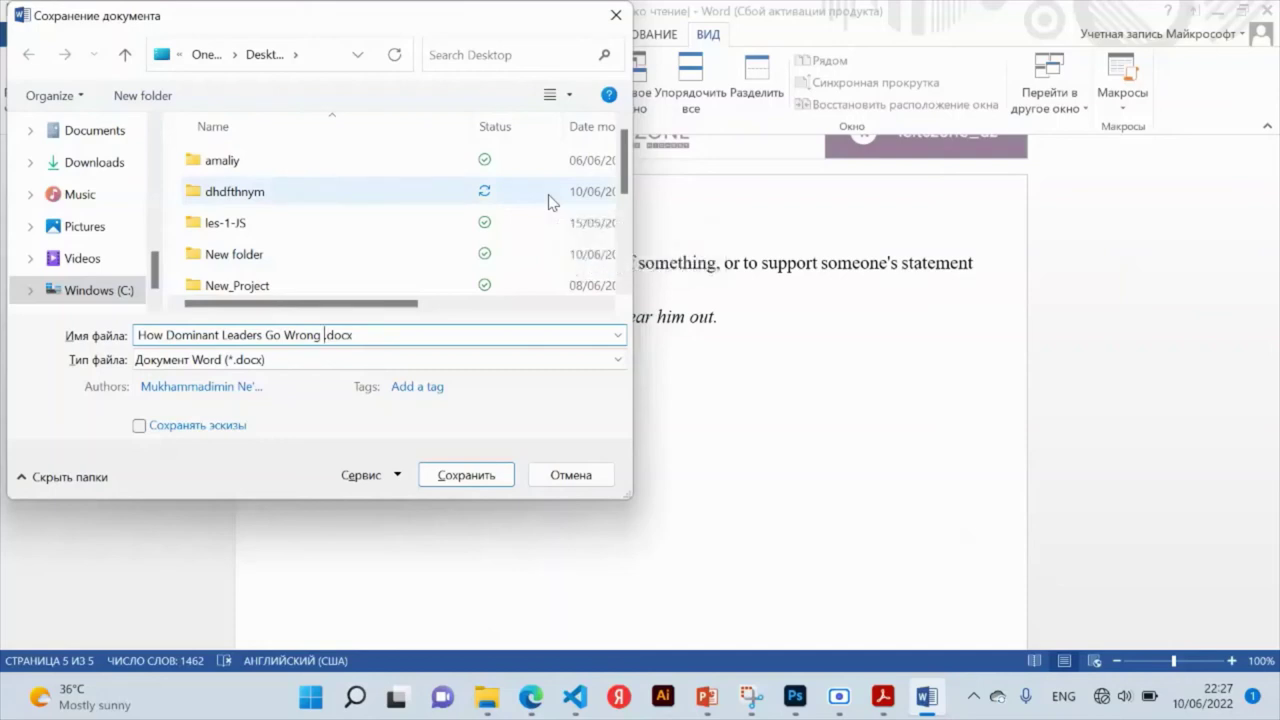
{"action": "key", "text": "BackSpace"}
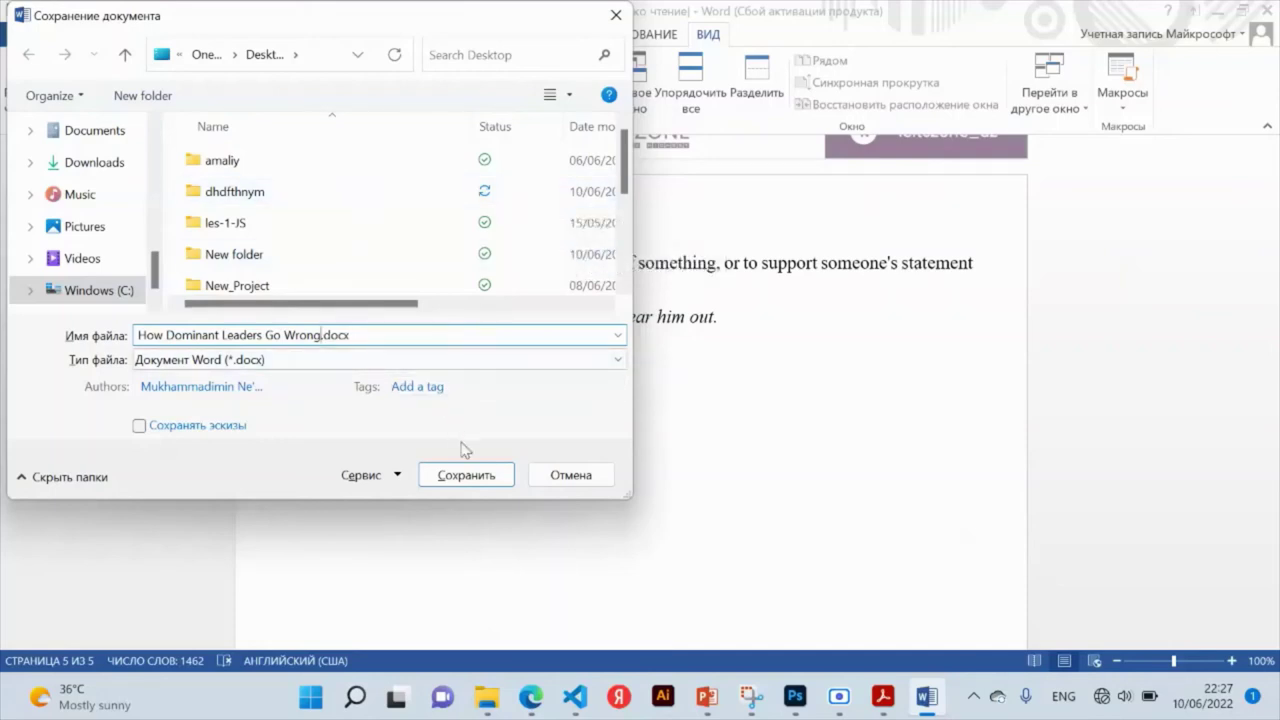
{"action": "left_click", "coordinate": [477, 475]}
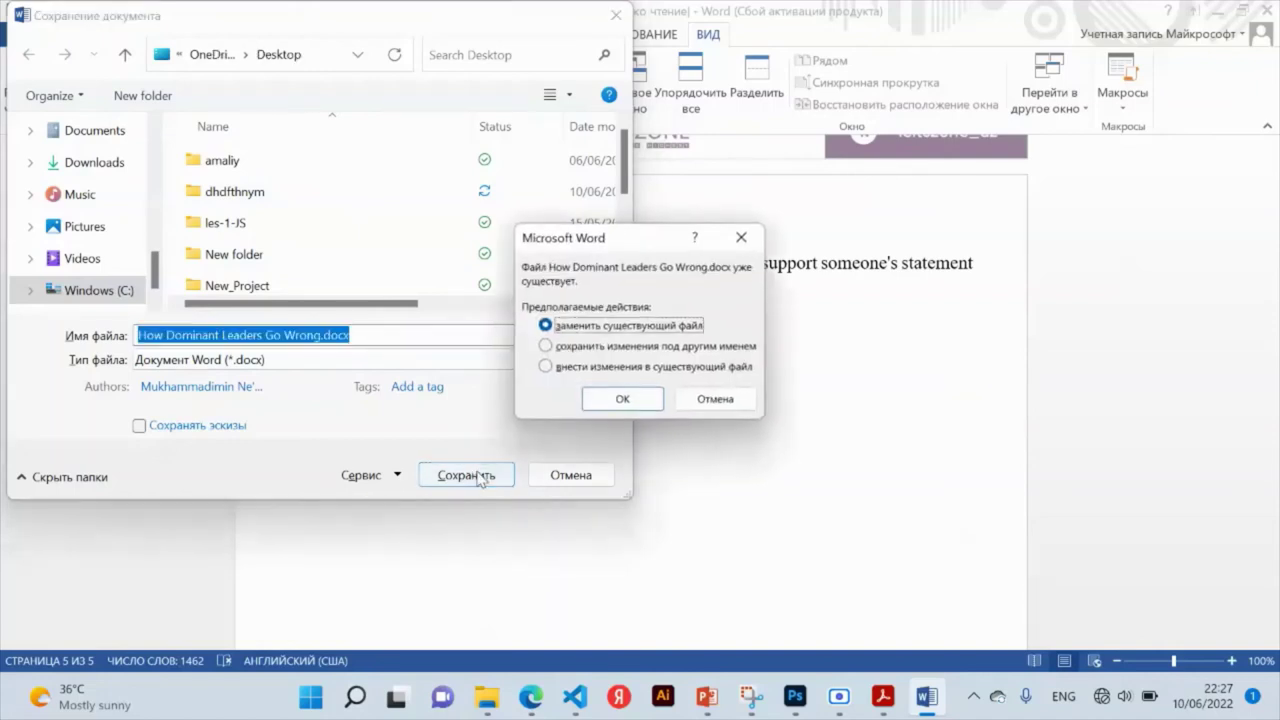
{"action": "left_click", "coordinate": [619, 400]}
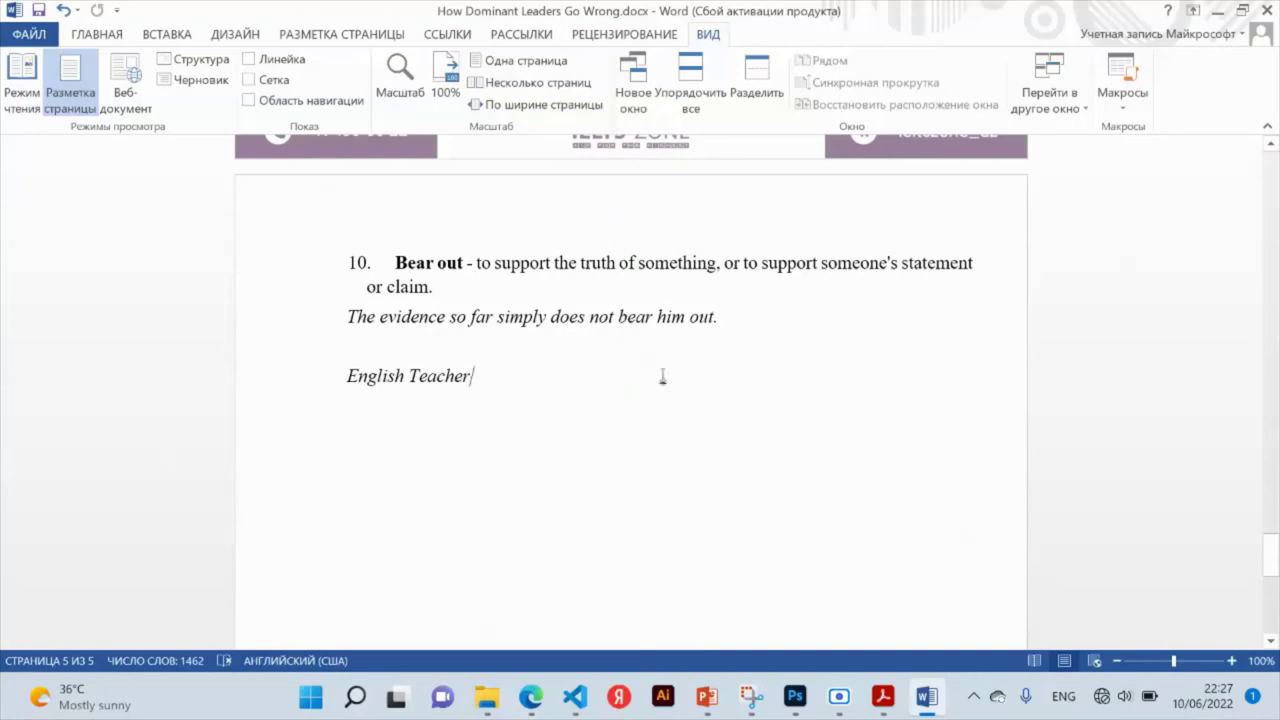
Minimize Word, refresh the desktop, and open the saved How Dominant Leaders Go Wrong.docx
{"action": "key", "text": "super+d"}
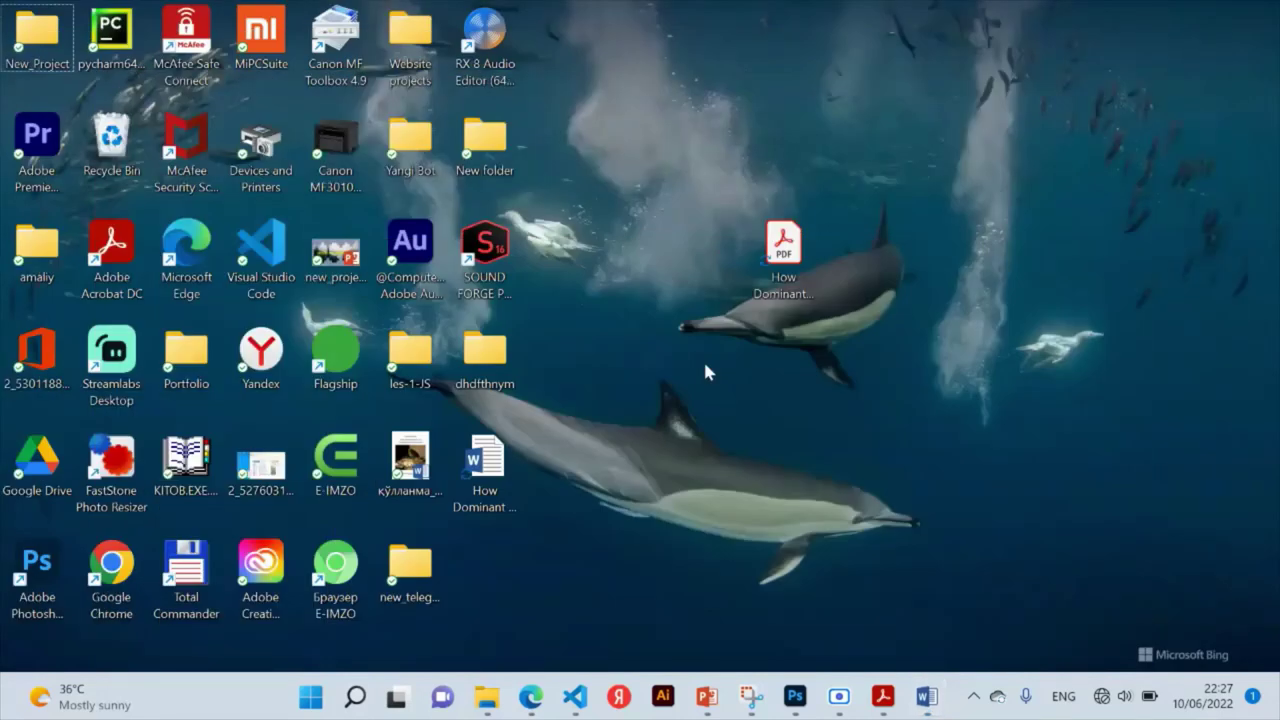
{"action": "right_click", "coordinate": [705, 366]}
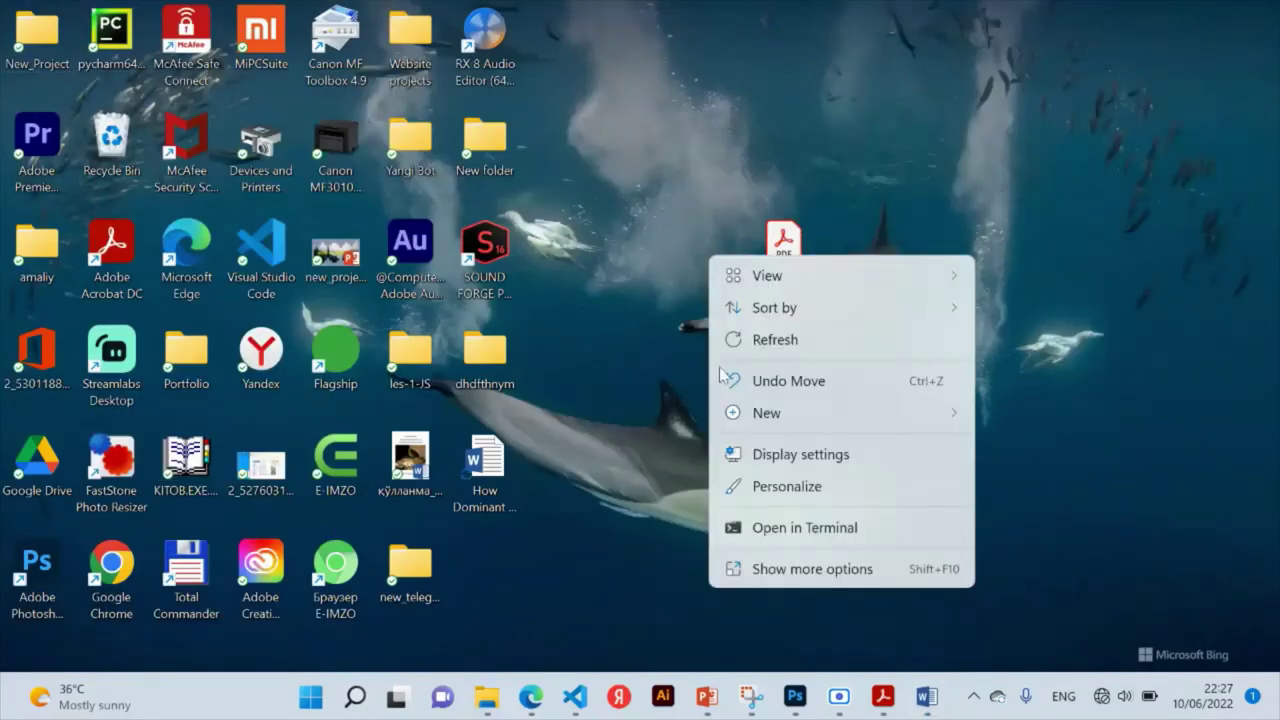
{"action": "left_click", "coordinate": [752, 350]}
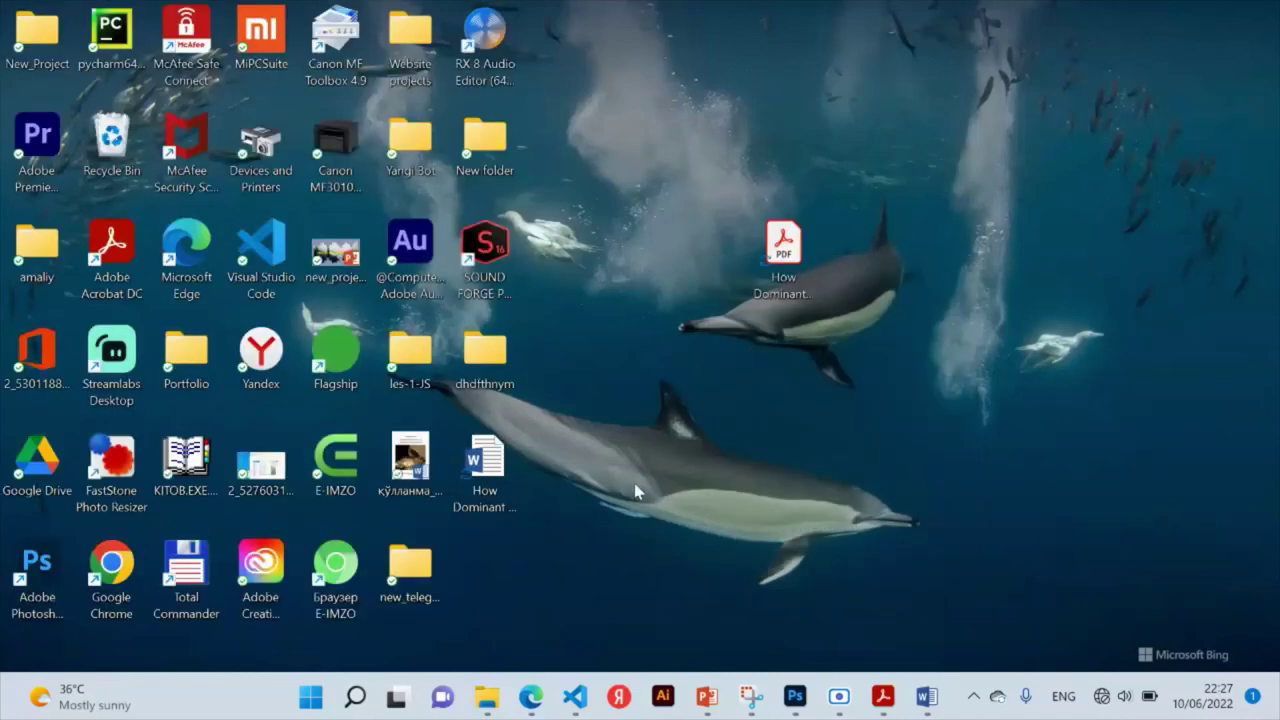
{"action": "left_click", "coordinate": [487, 481]}
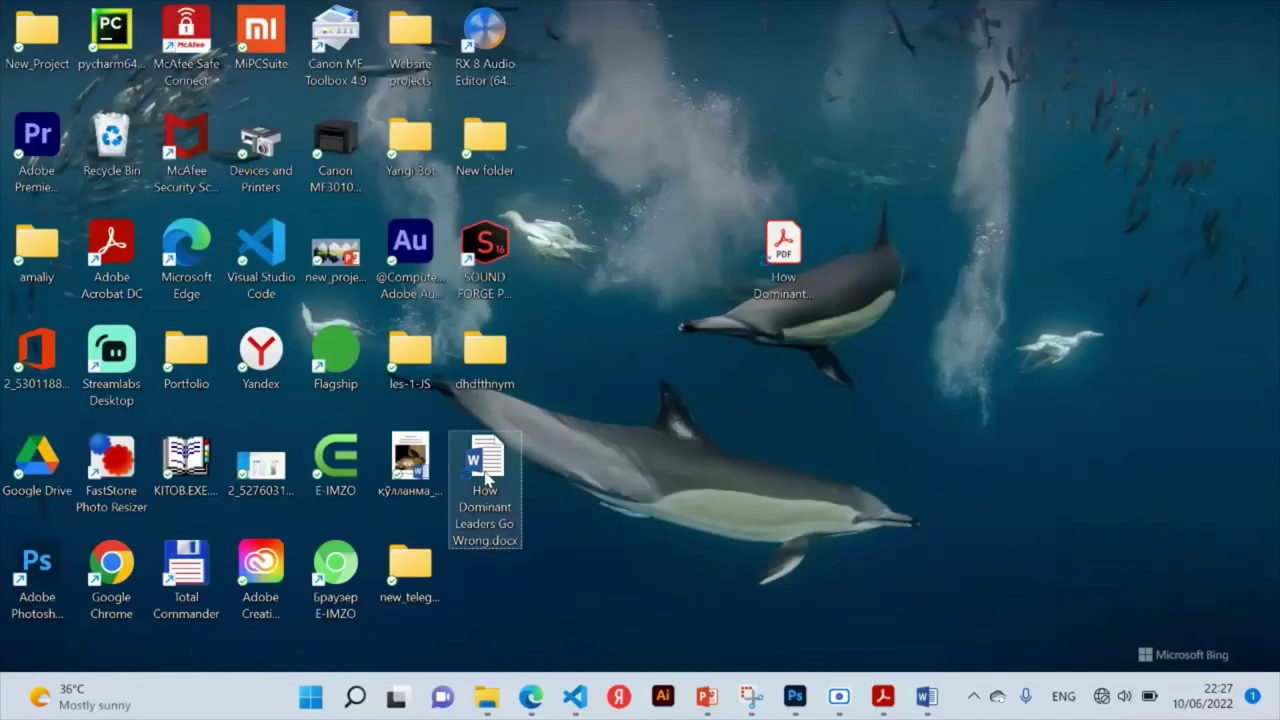
{"action": "double_click", "coordinate": [487, 481]}
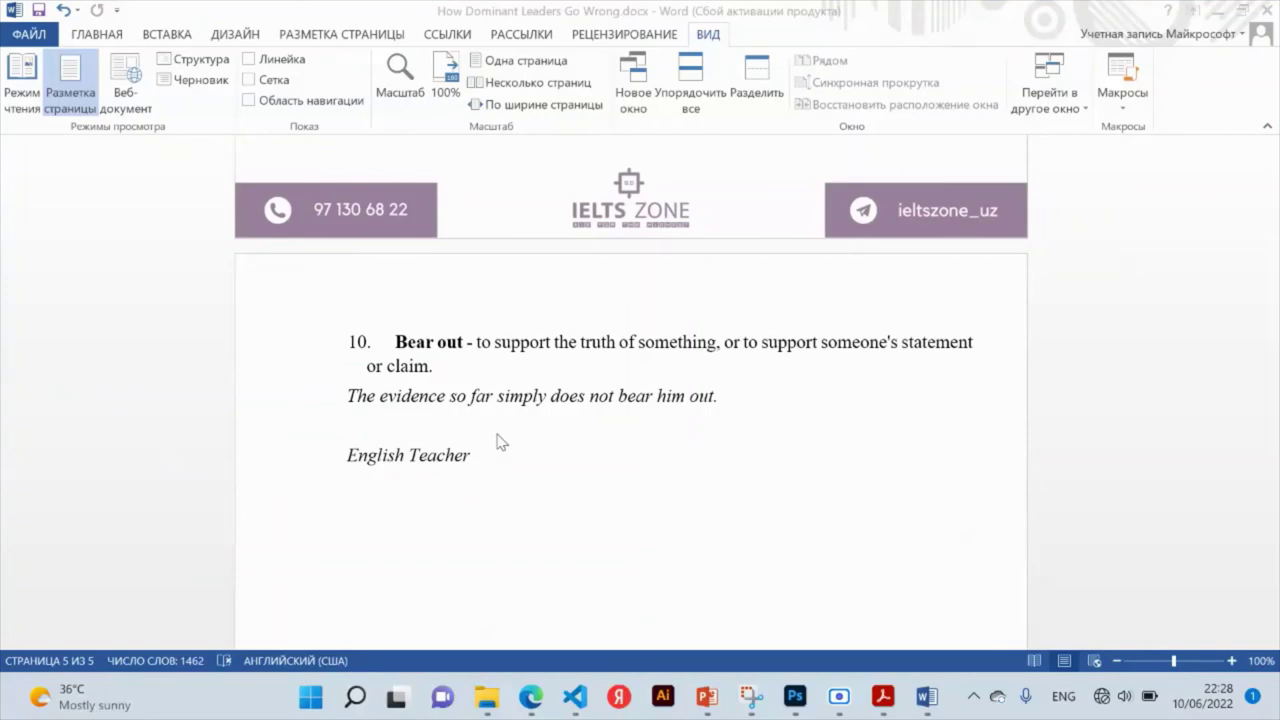
Minimize Word with Windows+D so the desktop with the saved .docx is showing
{"action": "key", "text": "super+d"}
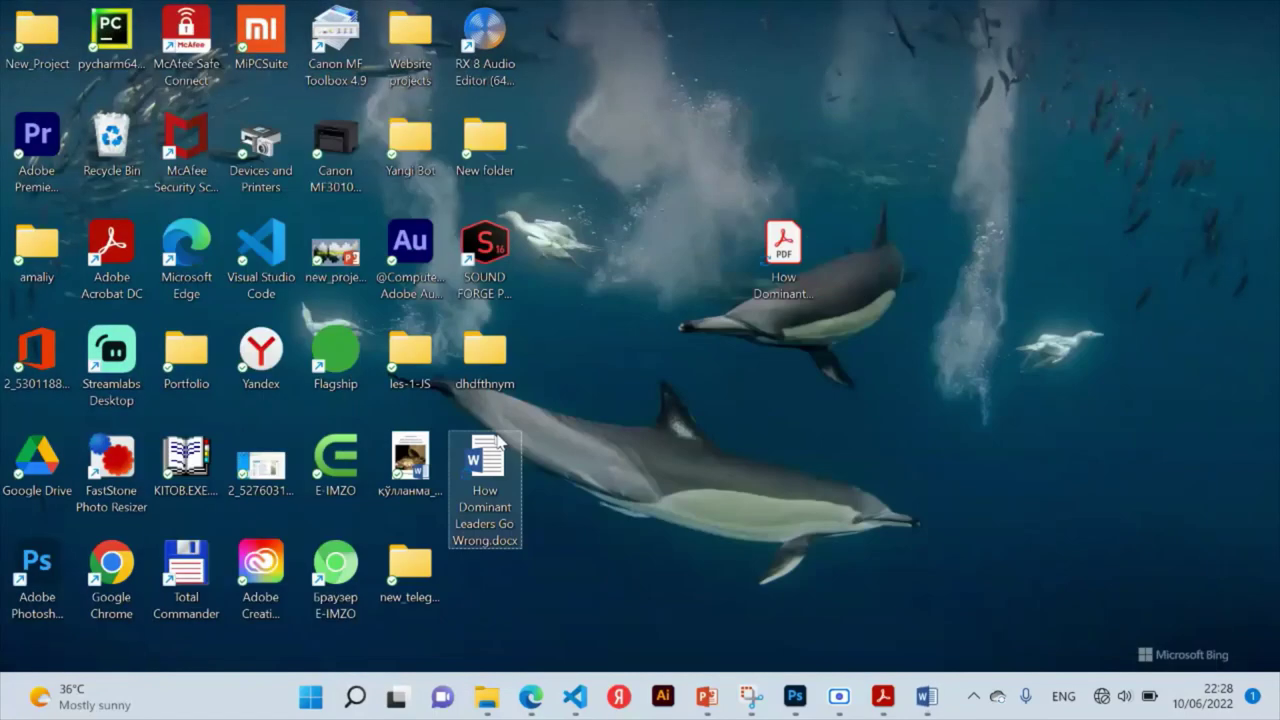